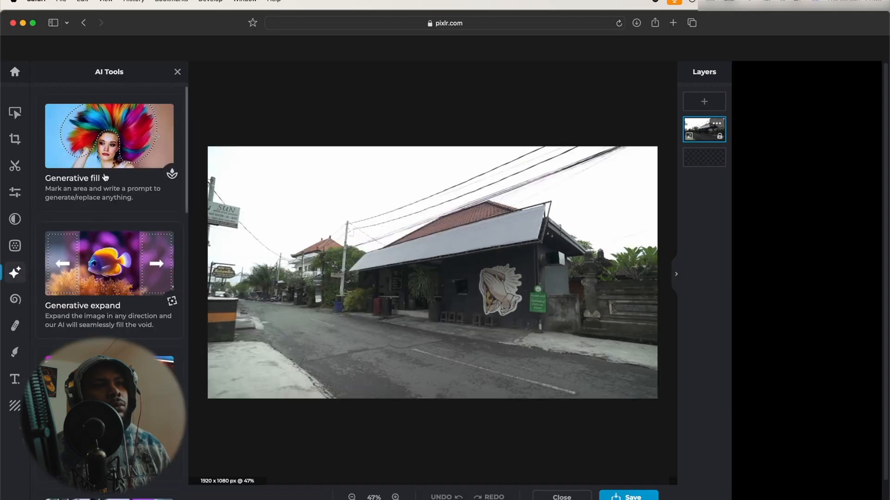
- Replace the lassoed black roadside building using Generative fill with the prompt "bali small bushes" and model V4, and save the image
left_click(111, 152)
left_click_drag(435, 203, 374, 234)
mouse_move(354, 268)
left_mouse_down()
mouse_move(465, 314)
mouse_move(558, 287)
mouse_move(579, 248)
mouse_move(561, 208)
mouse_move(518, 184)
mouse_move(435, 202)
left_mouse_up()
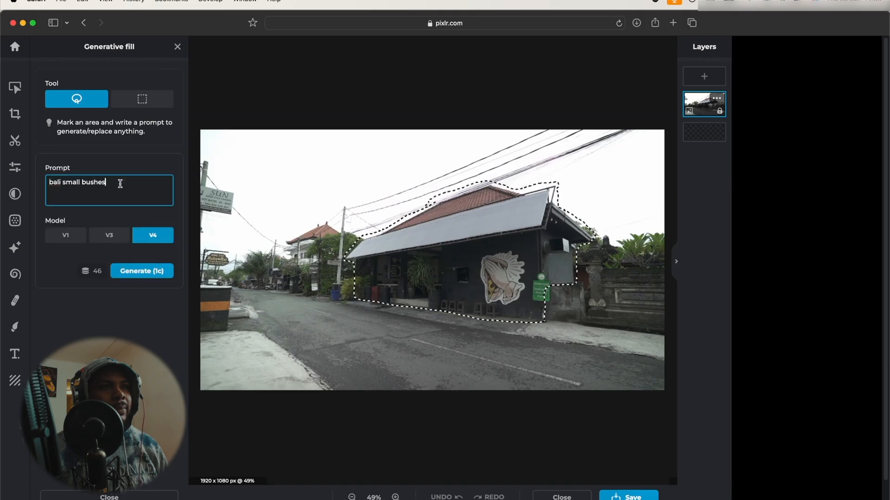
left_click(139, 275)
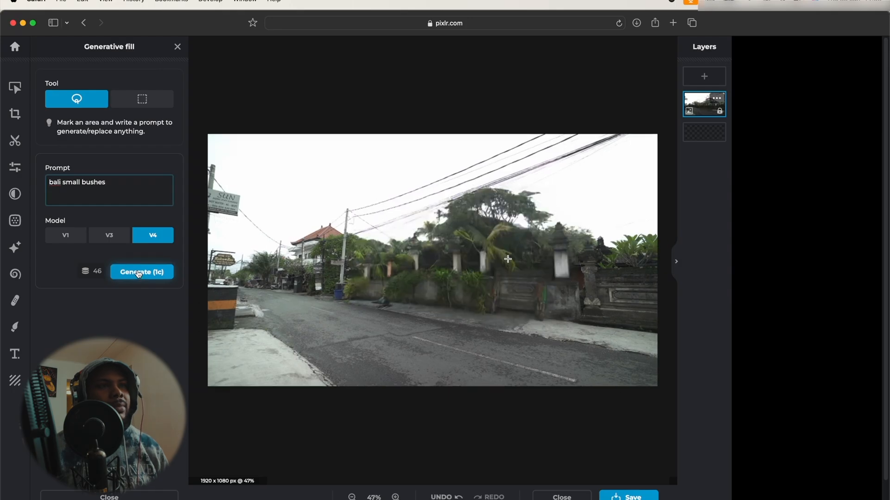
left_click(626, 496)
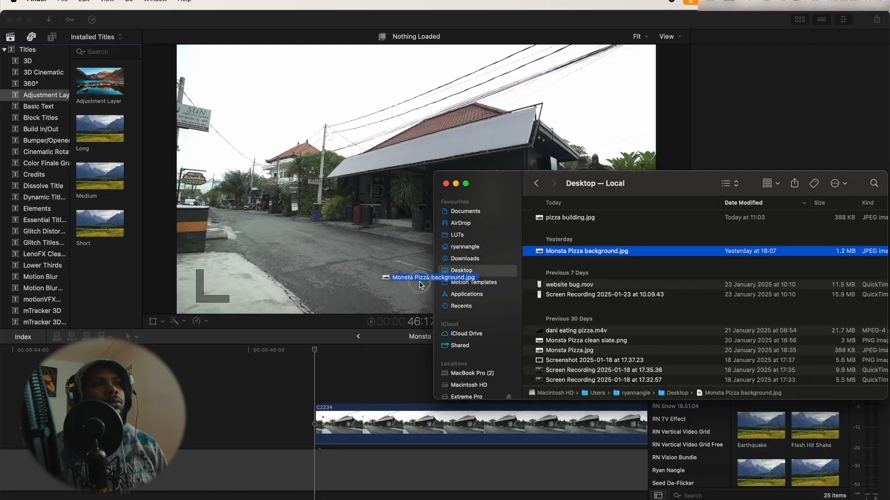
- In Final Cut Pro, place Monsta Pizza background.jpg before clip C2234 on the timeline and set its duration to about 5 seconds
left_click_drag(385, 278, 283, 397)
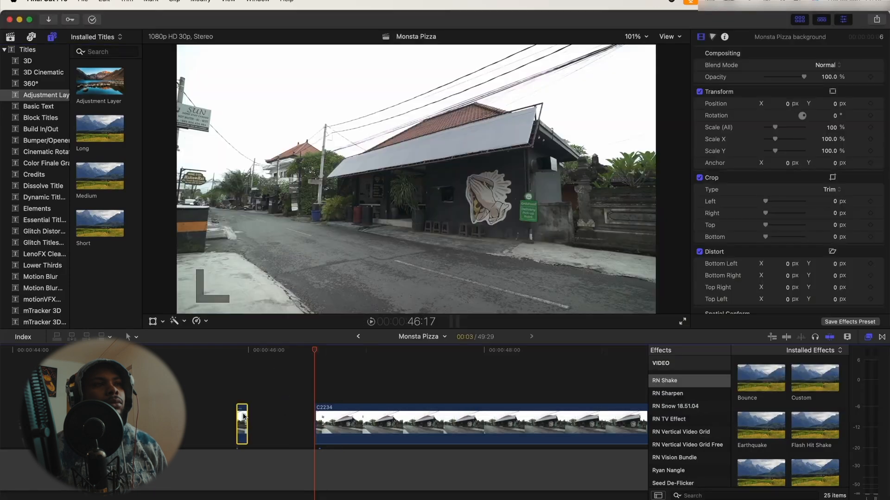
right_click(243, 417)
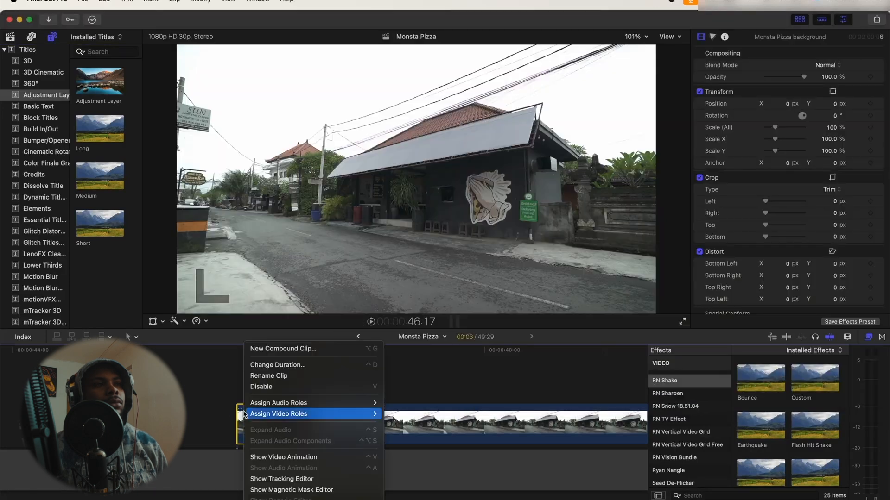
left_click(281, 366)
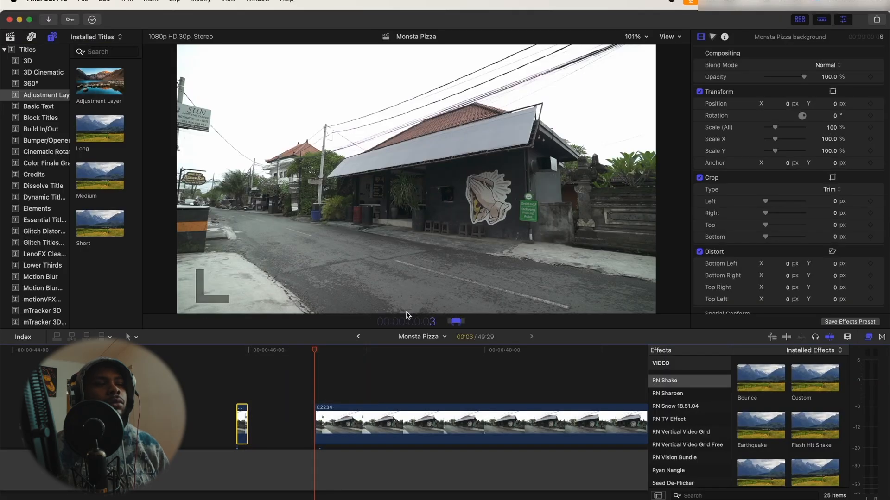
key("Return")
key("super+minus")
- Place a copy of clip C2234 directly above the original and add a Hold segment at its first frame
left_click(338, 477)
left_click_drag(234, 393, 429, 398)
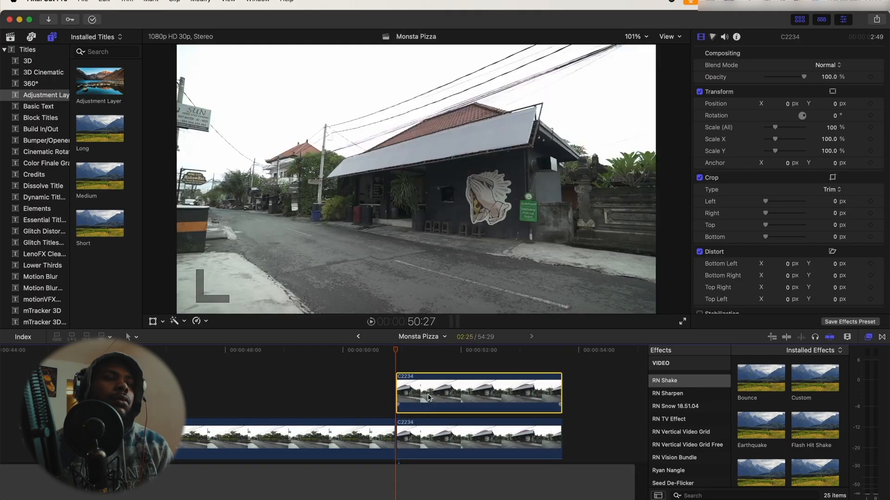
key("super+equal")
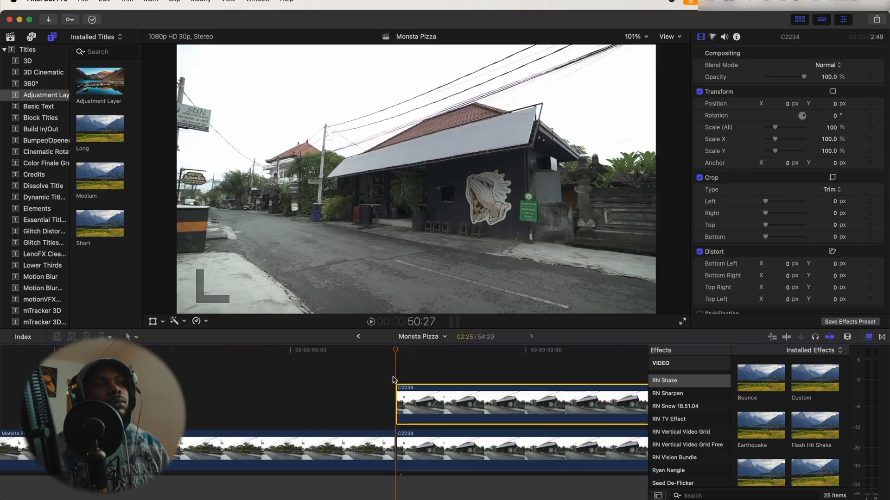
key("shift+h")
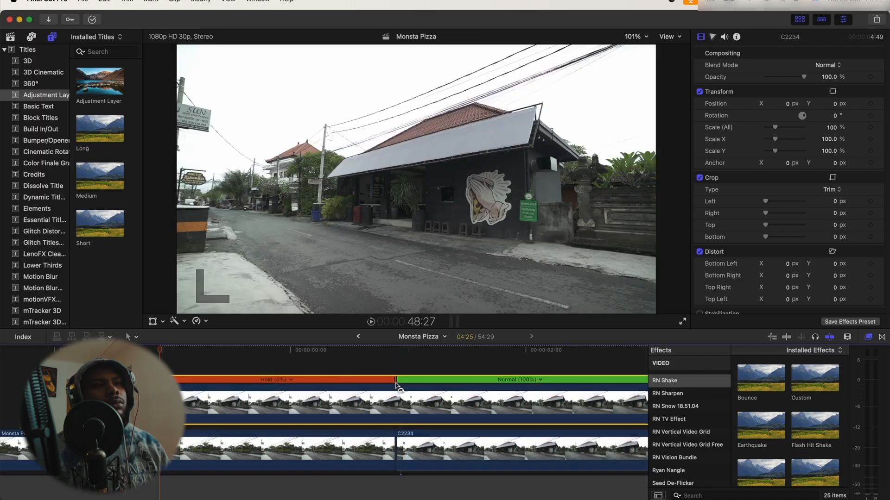
- Extend the hold segment over the background image and remove the normal-speed remainder so the upper clip lasts 5:00
mouse_move(394, 381)
left_mouse_down()
mouse_move(522, 377)
mouse_move(393, 380)
left_mouse_up()
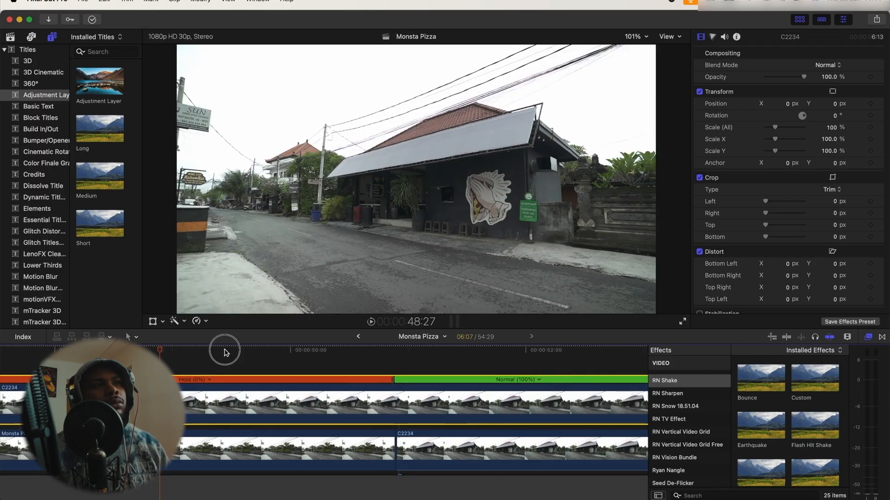
key("super+minus")
left_click_drag(475, 401, 305, 382)
left_click_drag(304, 382, 307, 382)
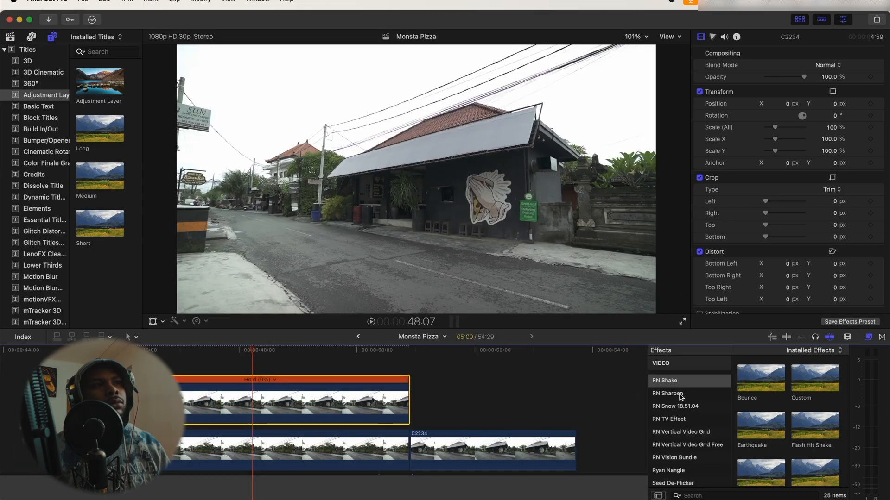
- Apply the Draw Mask effect to the held clip and outline the building's dark walls beneath the awning with a closed linear mask
scroll(681, 396, "down", 5)
left_click(868, 337)
left_click(868, 337)
scroll(709, 414, "down", 2)
scroll(709, 414, "up", 8)
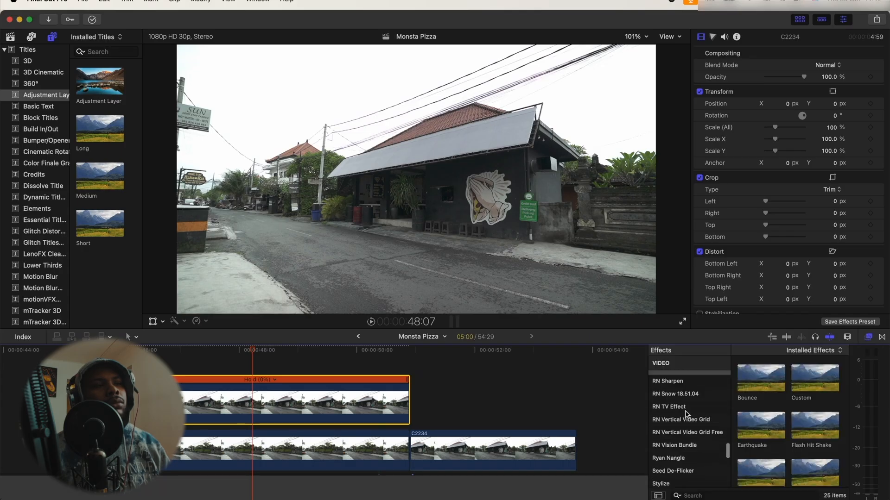
left_click(688, 404)
mouse_move(809, 385)
left_mouse_down()
mouse_move(742, 373)
mouse_move(282, 399)
mouse_move(281, 389)
left_mouse_up()
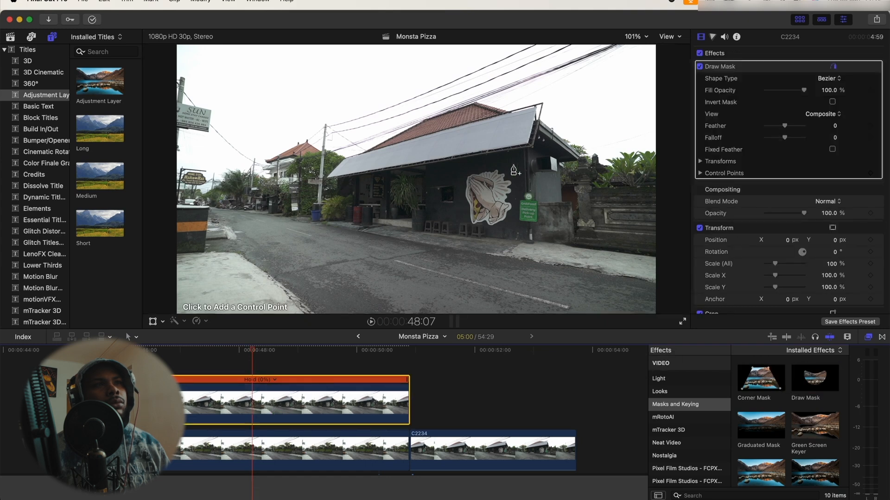
left_click(335, 218)
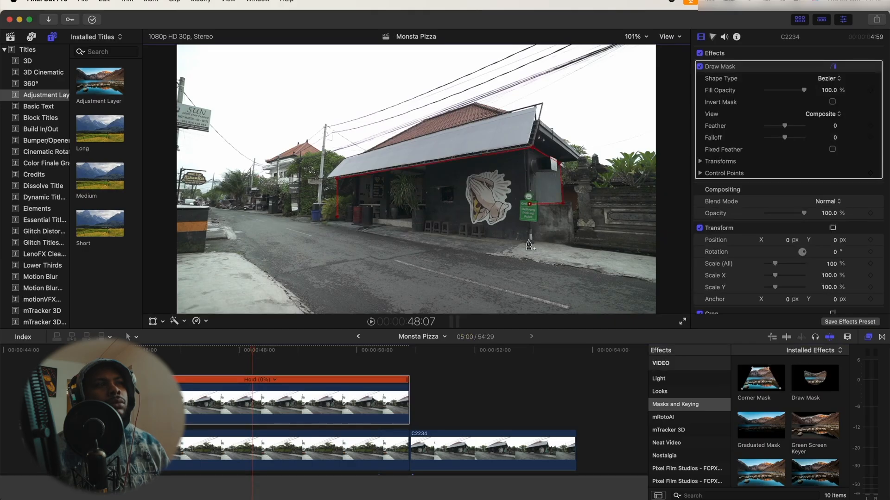
left_click(337, 220)
- Add transform keyframes at 45:27 and move the masked walls down out of frame, to about Y -669 px
left_click(139, 349)
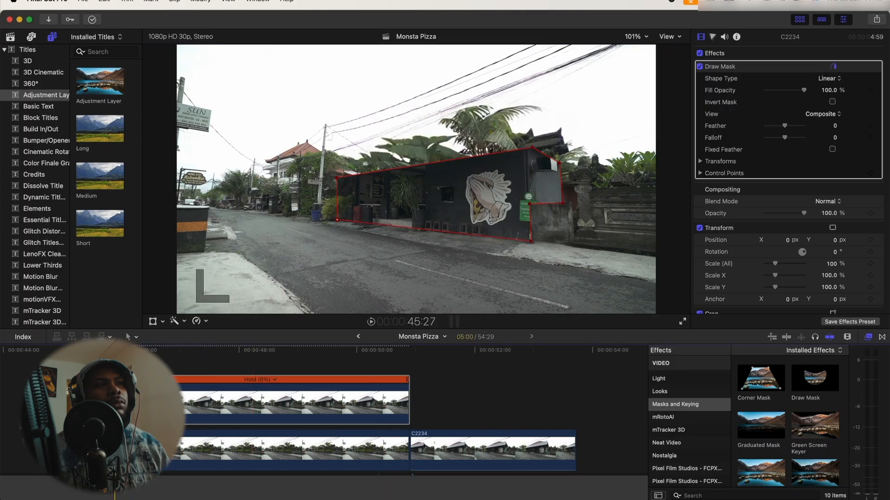
left_click(153, 322)
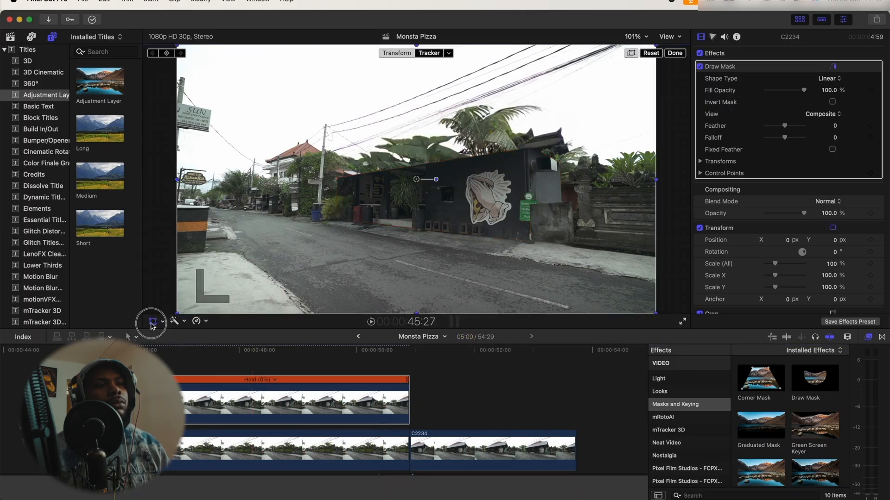
left_click(167, 53)
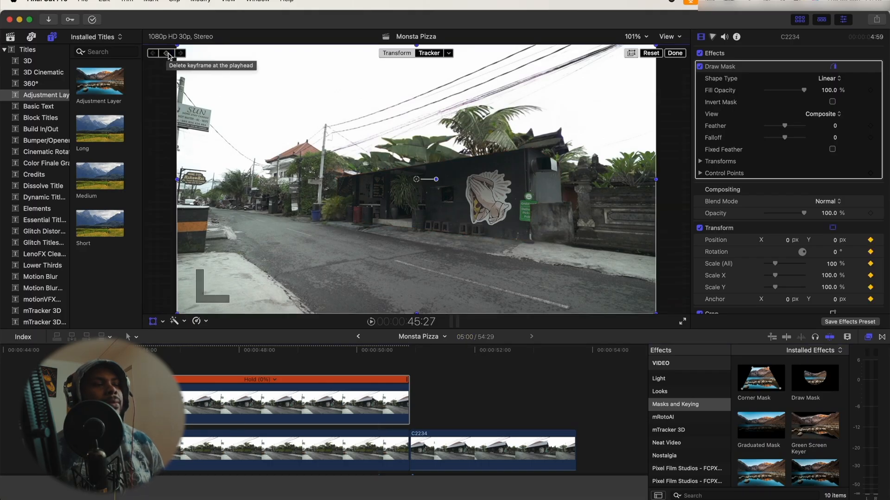
left_click_drag(416, 179, 417, 314)
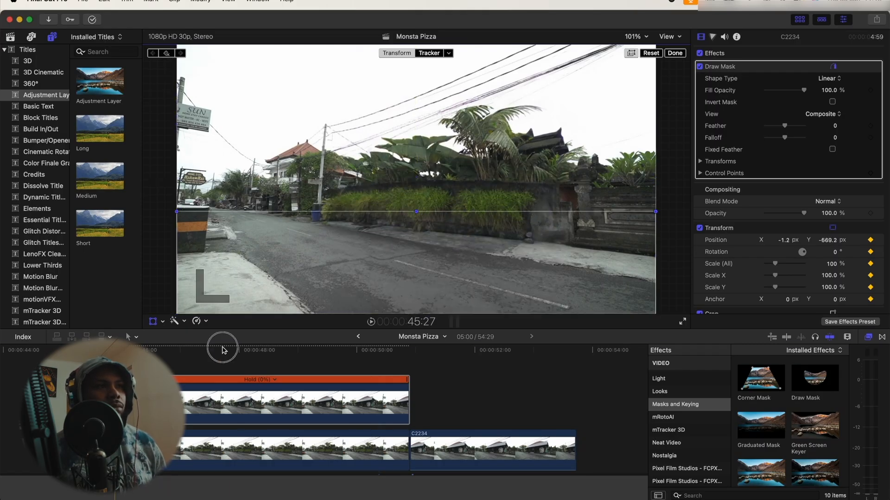
- At 48:10, raise the masked walls above their resting place, to about Y 92 px
left_click(257, 350)
left_click_drag(417, 294, 416, 110)
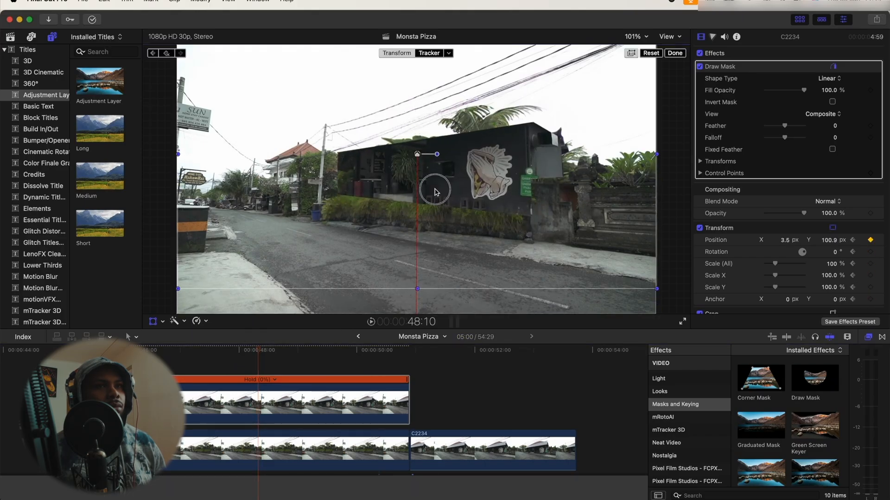
- Near the held clip's end, at 50:24, keyframe its position so the walls settle back into their original place
left_click_drag(358, 348, 407, 350)
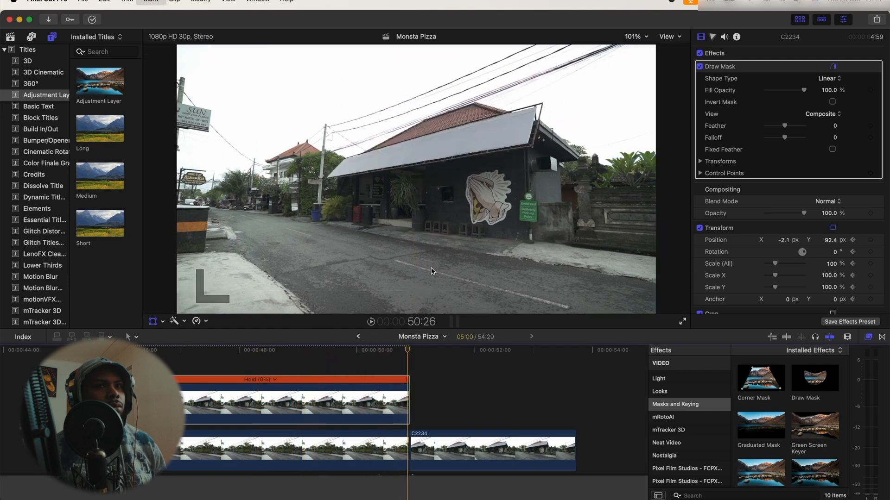
left_click(405, 352)
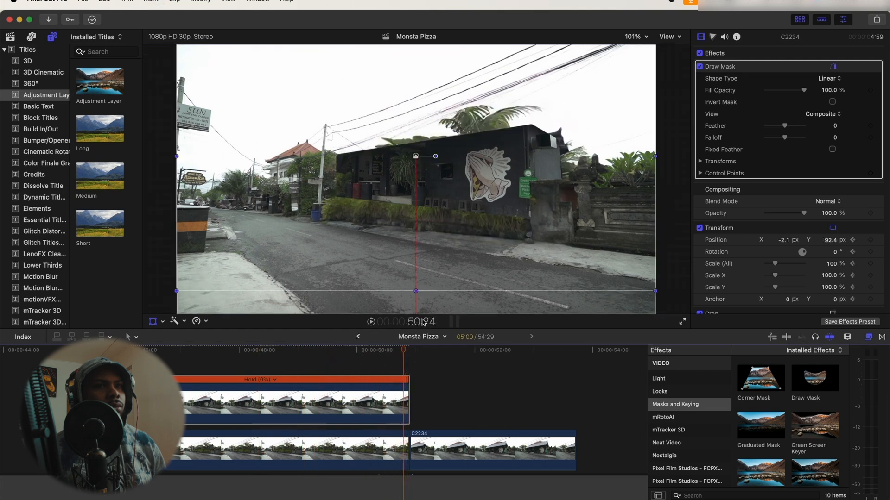
left_click(783, 240)
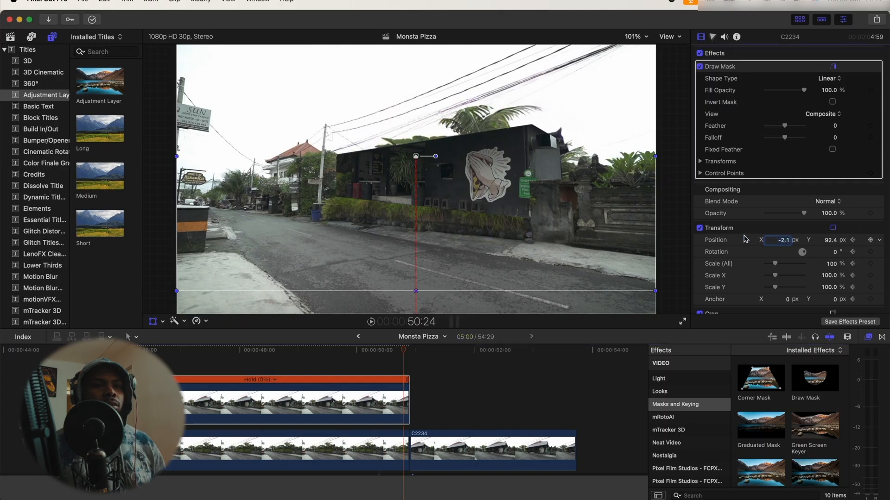
type("-6.1")
key("Return")
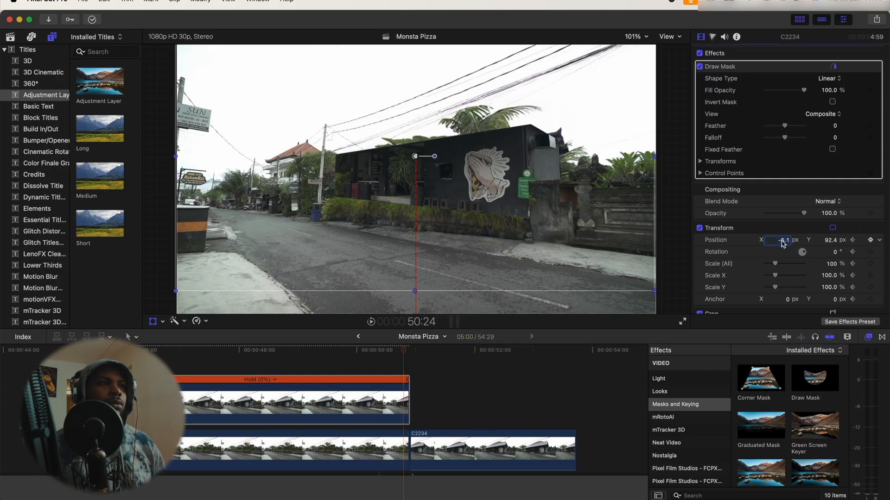
left_click(829, 241)
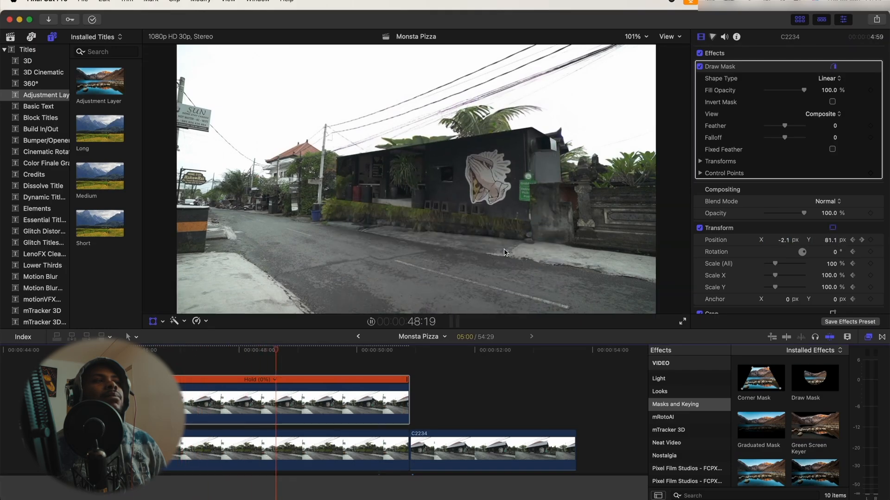
- Adjust the interpolation of the walls' motion path, setting its upper point to Smooth
key("space")
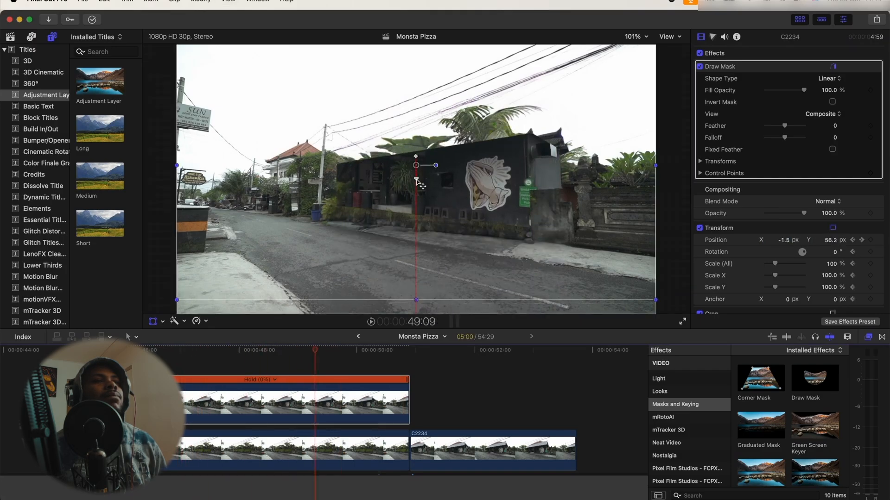
right_click(414, 180)
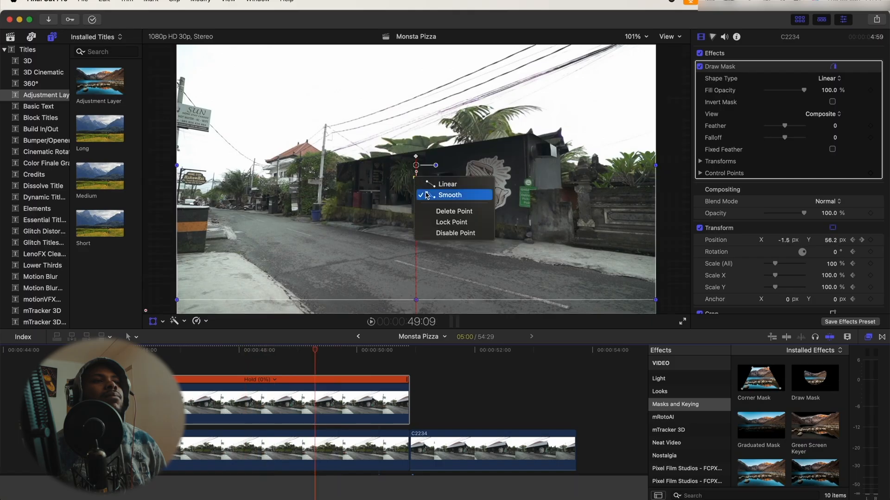
left_click(446, 164)
right_click(415, 155)
left_click(446, 174)
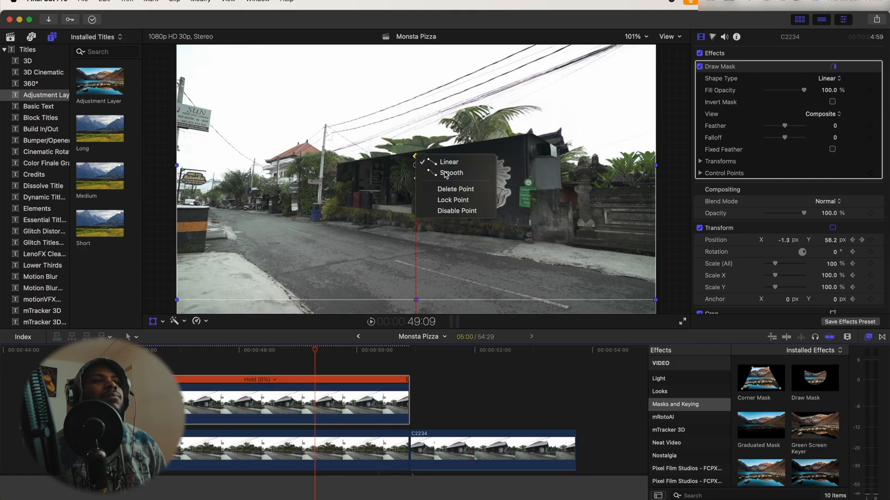
- Play back the walls' animation and check how they rise and settle into place
left_click(192, 350)
key("space")
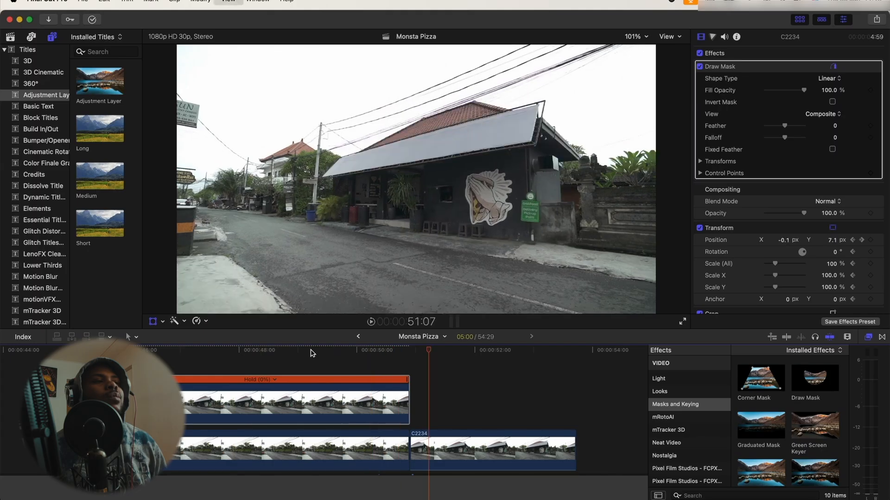
left_click(239, 351)
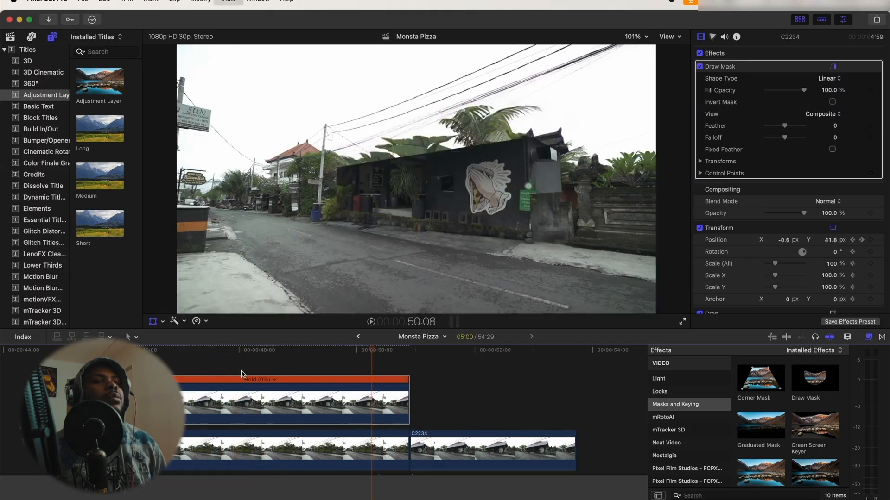
left_click(224, 350)
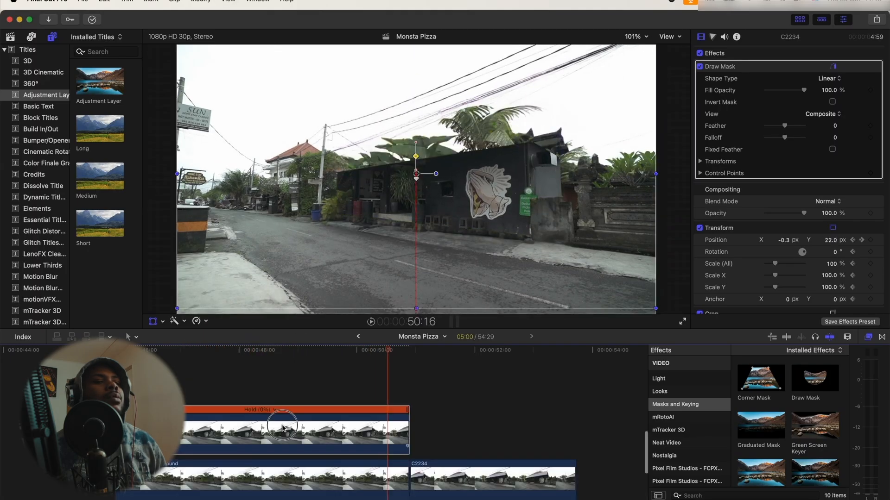
- Duplicate the animated wall clip onto the layer above and reshape the copy's mask around the building's awning
left_click_drag(282, 420, 278, 383)
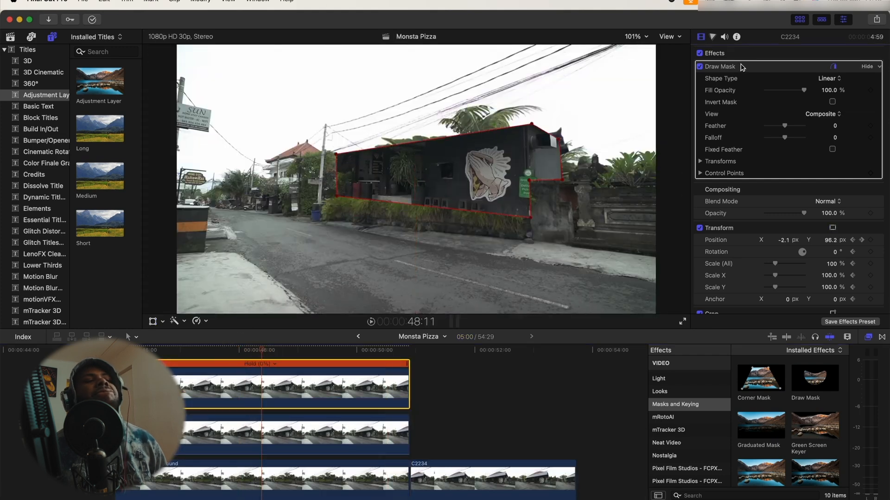
left_click(710, 79)
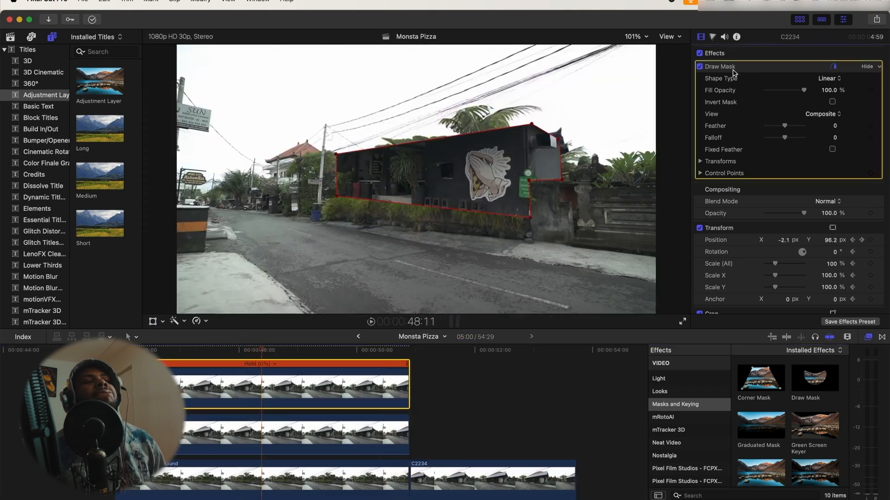
left_click_drag(337, 197, 334, 118)
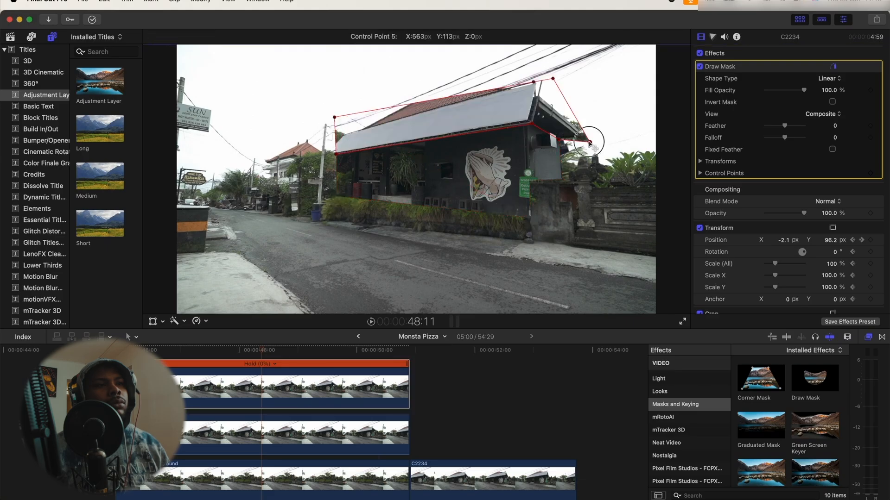
left_click_drag(586, 129, 579, 137)
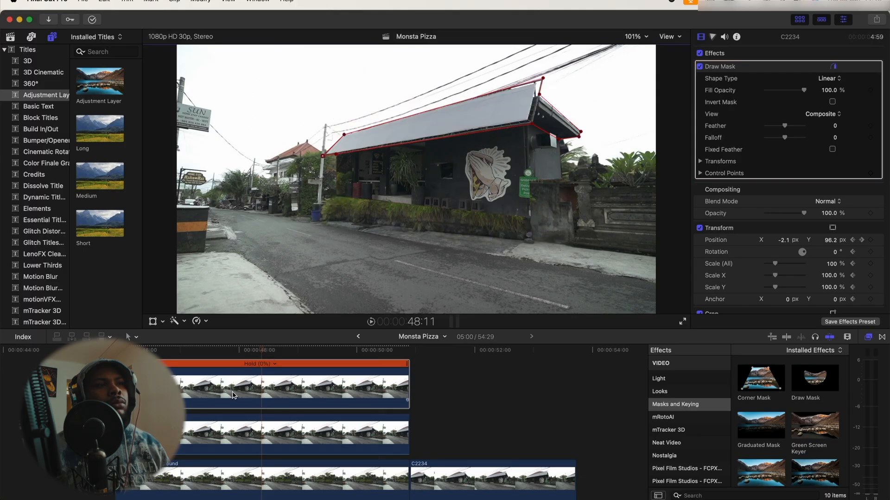
- Duplicate the masked awning clip onto another layer above it and select the copy
mouse_move(262, 393)
left_mouse_down()
mouse_move(267, 402)
mouse_move(270, 389)
left_mouse_up()
left_click(272, 382)
scroll(273, 381, "up", 3)
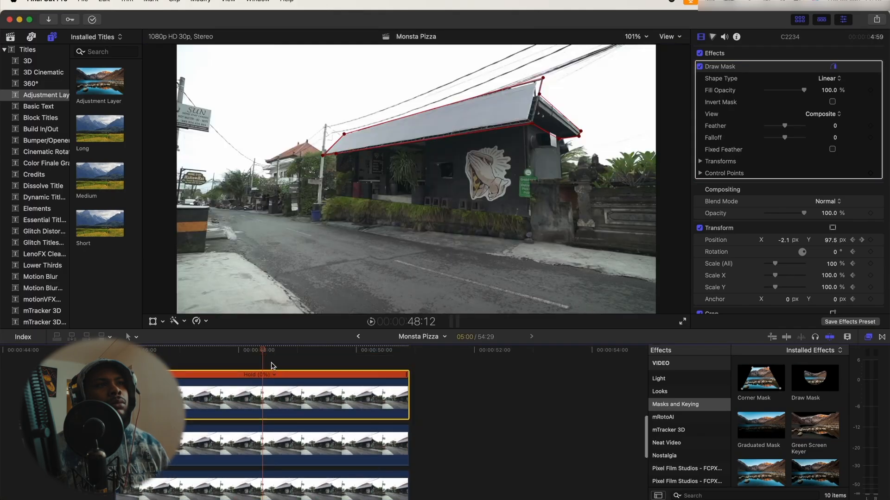
- Reshape the top copy's mask around the tiled roof above the awning, removing the surplus control point
left_click(272, 353)
left_click_drag(336, 152, 423, 93)
right_click(323, 154)
left_click(351, 197)
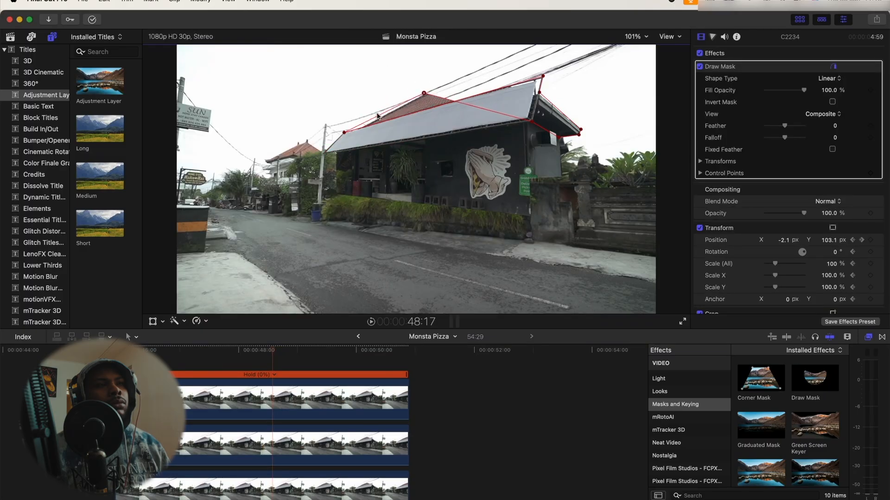
left_click_drag(343, 132, 357, 132)
left_click_drag(357, 130, 360, 129)
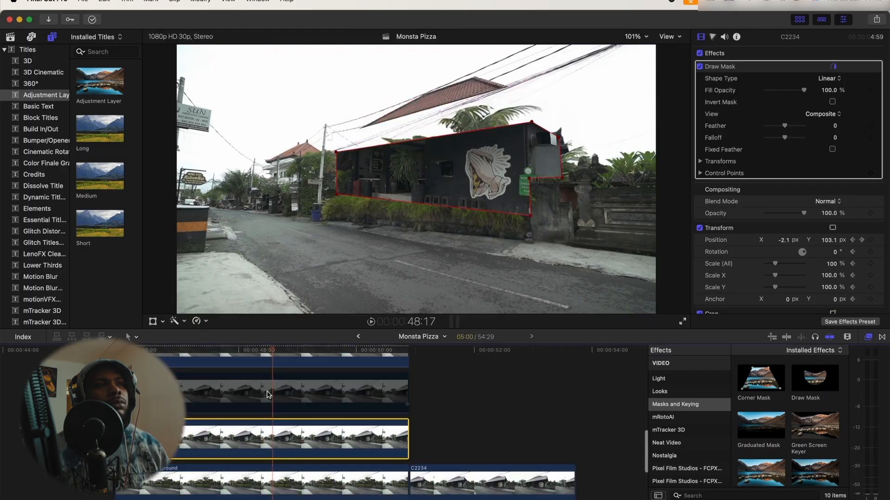
- Toggle the stacked building clips to identify their layers and move the roof clip beneath the awning and wall clips
left_click(268, 391)
scroll(268, 393, "up", 2)
key("v")
left_click(271, 376)
key("v")
key("v")
left_click_drag(270, 399, 265, 441)
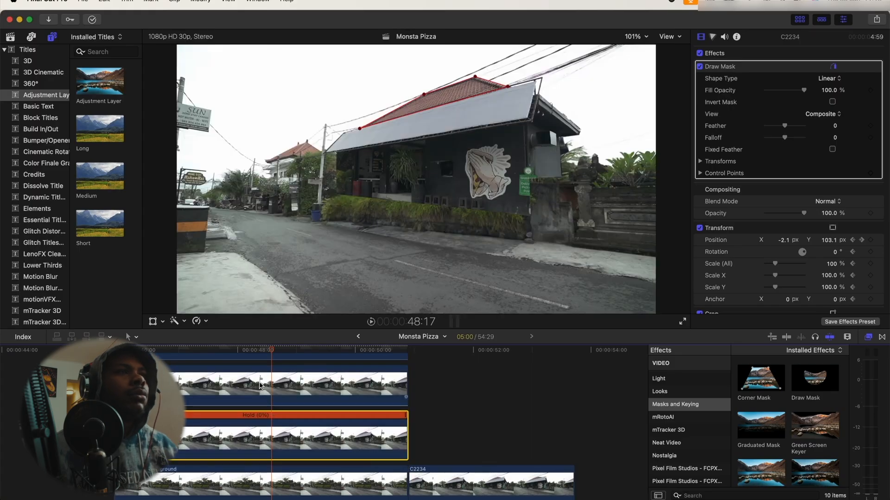
- Raise the awning clip's Y position to 158.4 px at its peak keyframe at 48:10
scroll(258, 431, "up", 2)
left_click(245, 412)
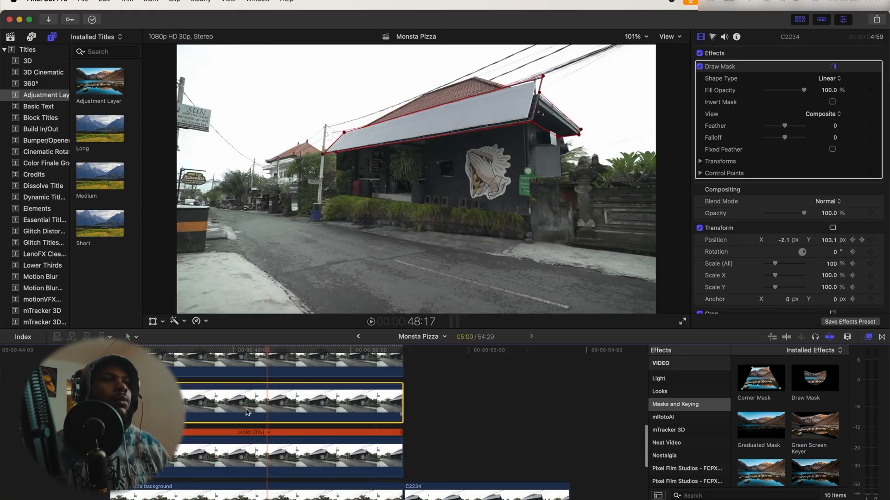
left_click(852, 239)
scroll(851, 235, "down", 2)
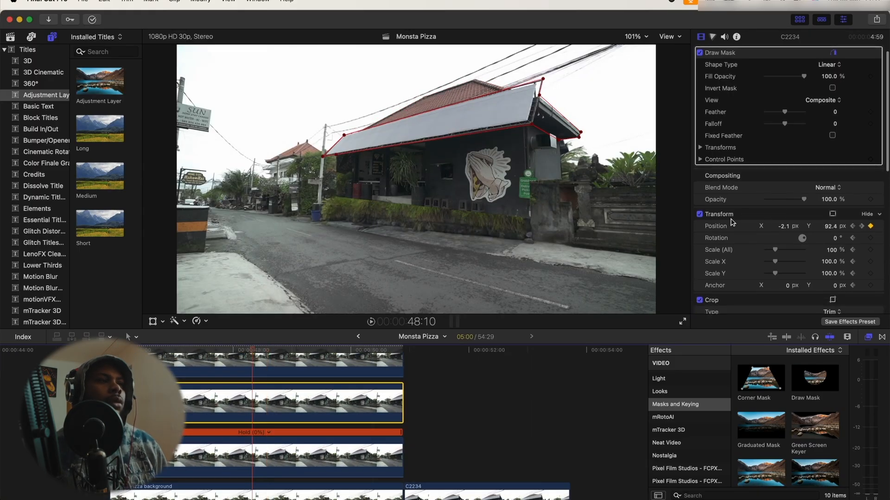
left_click(852, 226)
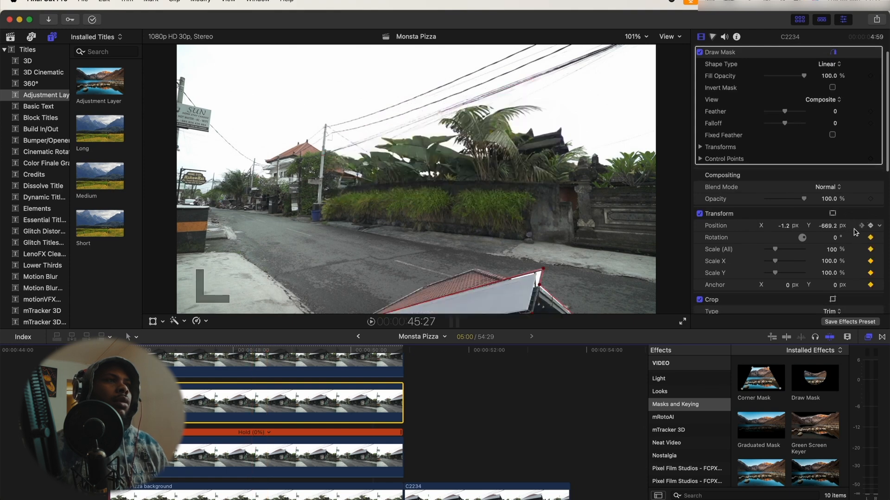
left_click(861, 226)
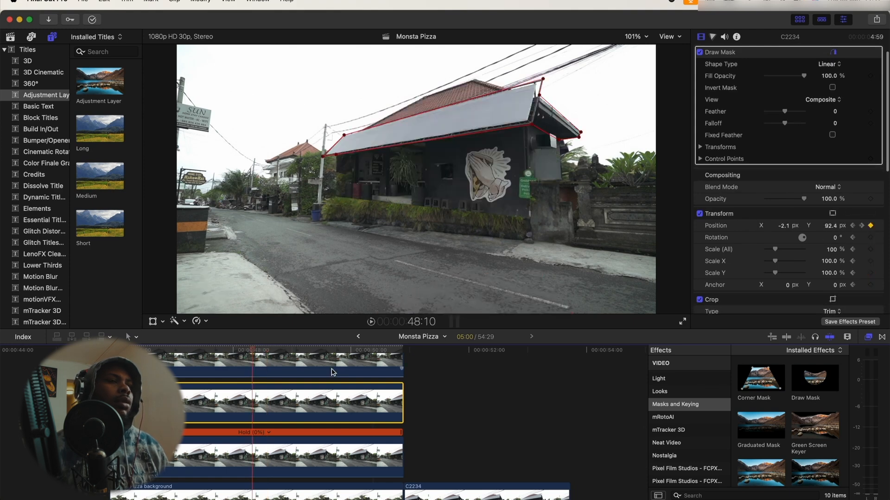
left_click_drag(833, 228, 542, 155)
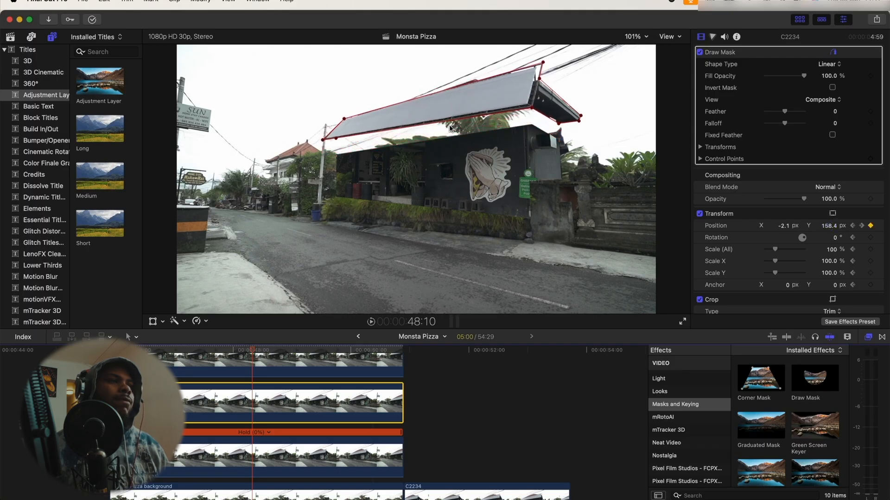
- Raise the roof clip's Y position to 260.4 px at the same peak keyframe
scroll(282, 373, "up", 1)
left_click(249, 465)
left_click_drag(834, 243, 832, 197)
- Rotate the awning to -5.1° at its 48:10 keyframe and return its rotation to 0° at the final keyframe
left_click(290, 412)
mouse_move(252, 351)
left_mouse_down()
mouse_move(166, 351)
mouse_move(399, 366)
mouse_move(228, 362)
mouse_move(256, 351)
left_mouse_up()
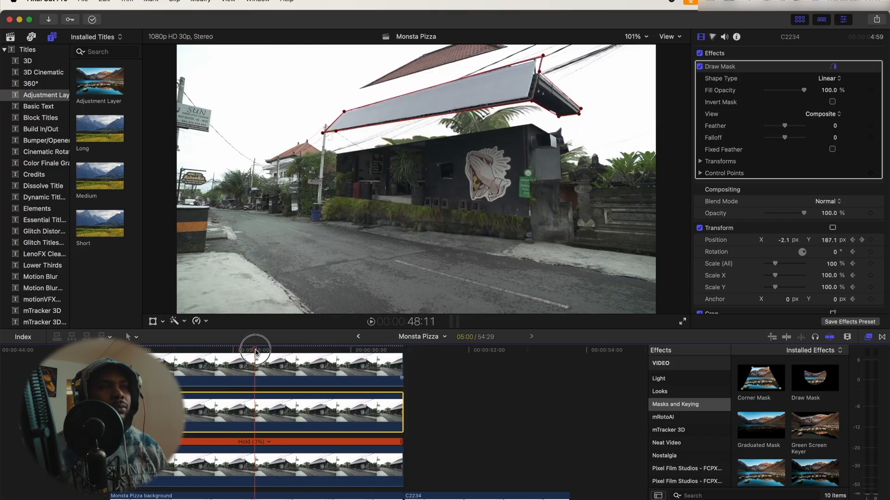
mouse_move(834, 252)
left_mouse_down()
mouse_move(834, 266)
mouse_move(834, 255)
left_mouse_up()
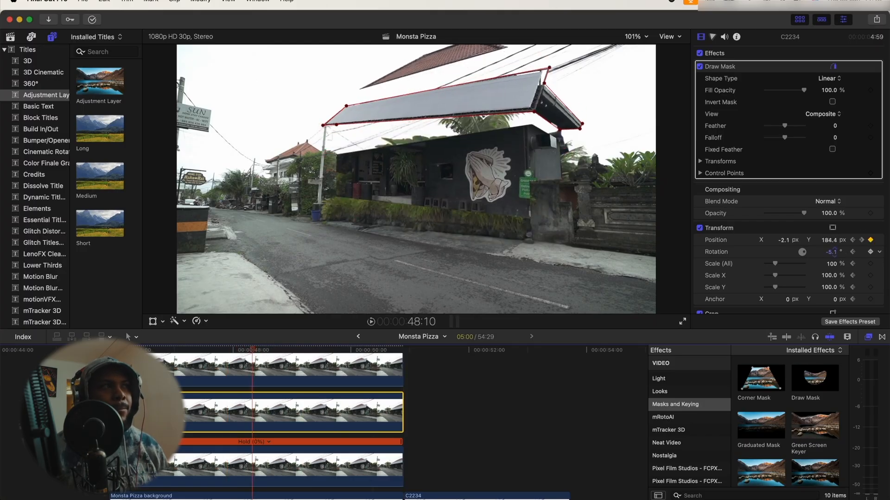
key("alt+apostrophe")
left_click(833, 253)
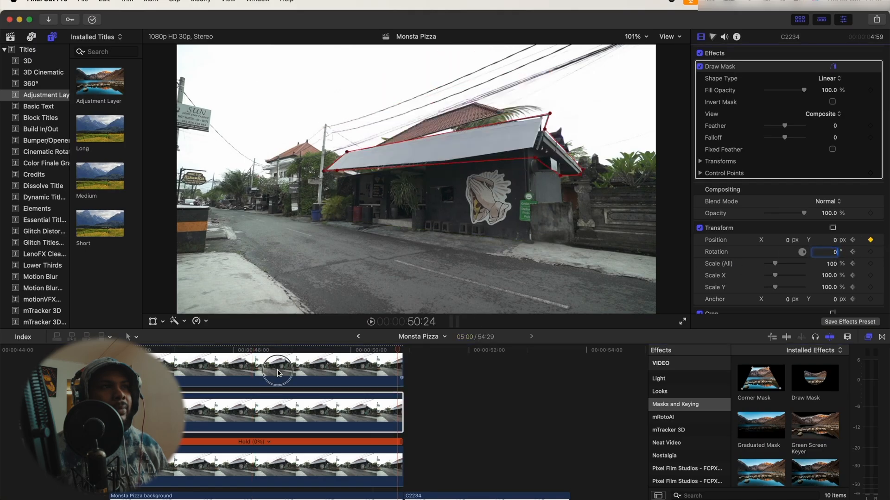
type("0")
- Set the roof clip's rotation to about -1.0° at the 48:10 keyframe
left_click(378, 367)
left_click(260, 351)
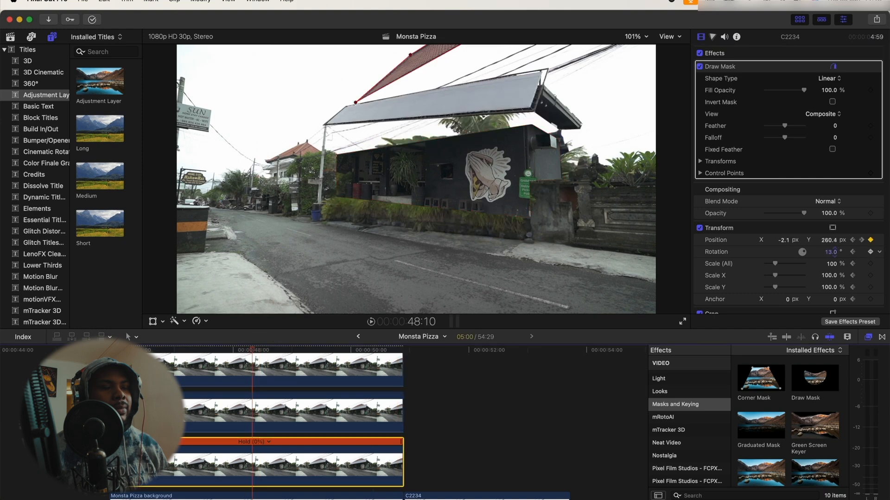
left_click_drag(834, 252, 832, 252)
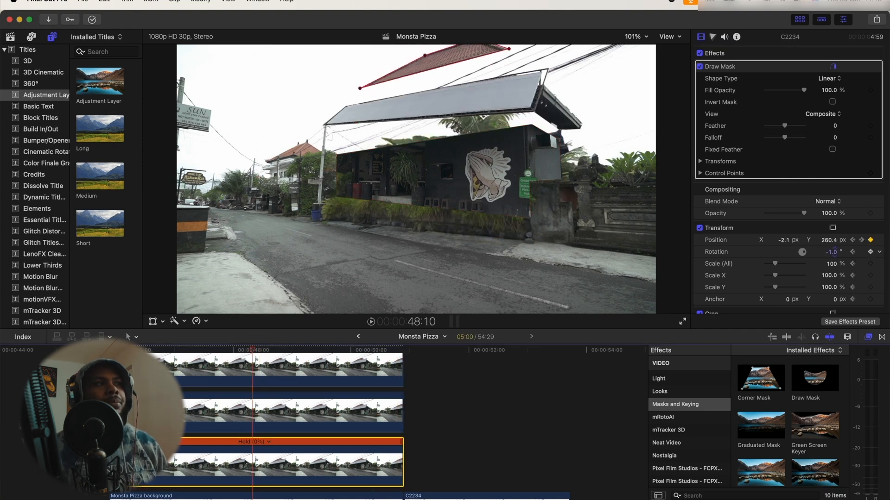
- Apply the Extrude effect from the RN Effects Expansion Pack to the awning clip
left_click(454, 119)
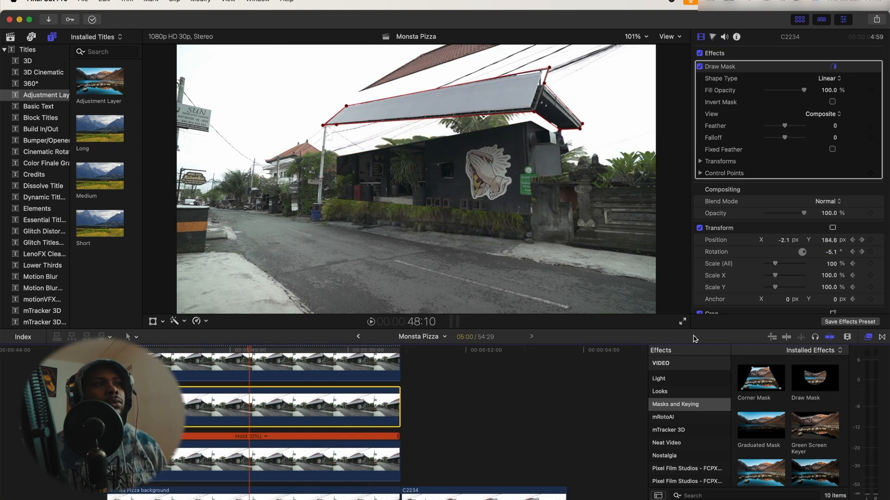
scroll(690, 419, "down", 10)
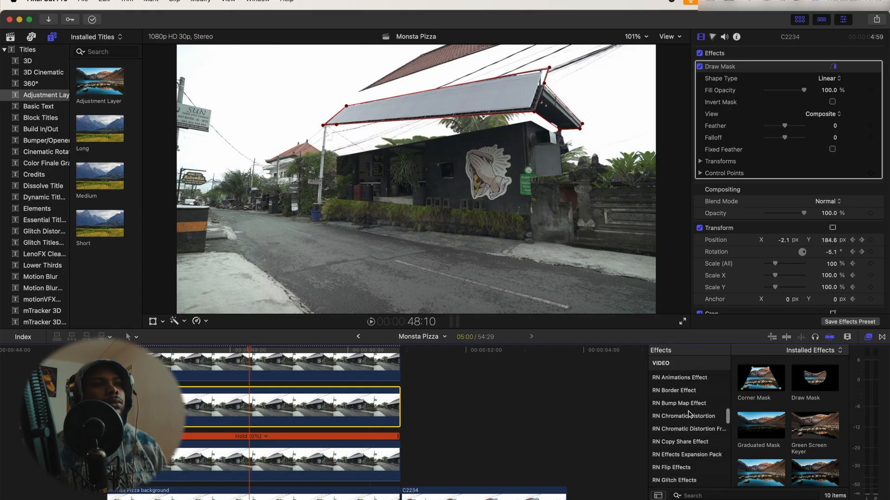
scroll(690, 434, "down", 3)
left_click(654, 412)
scroll(783, 410, "down", 6)
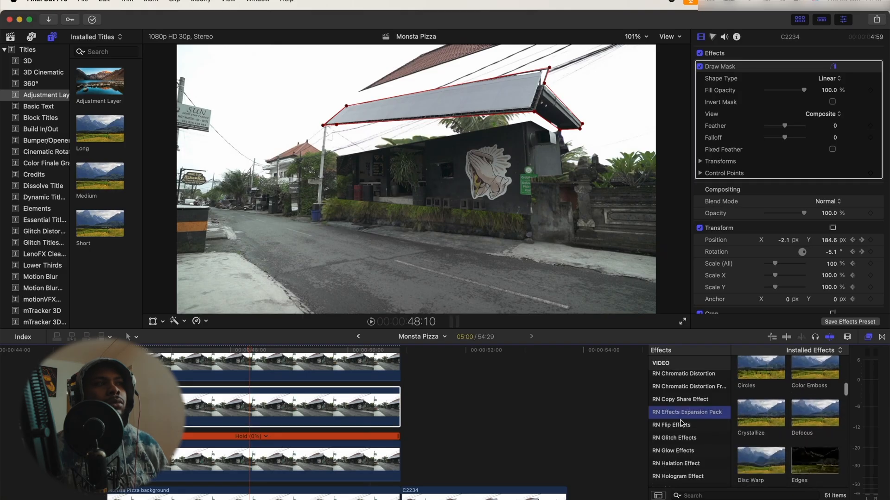
scroll(787, 419, "down", 5)
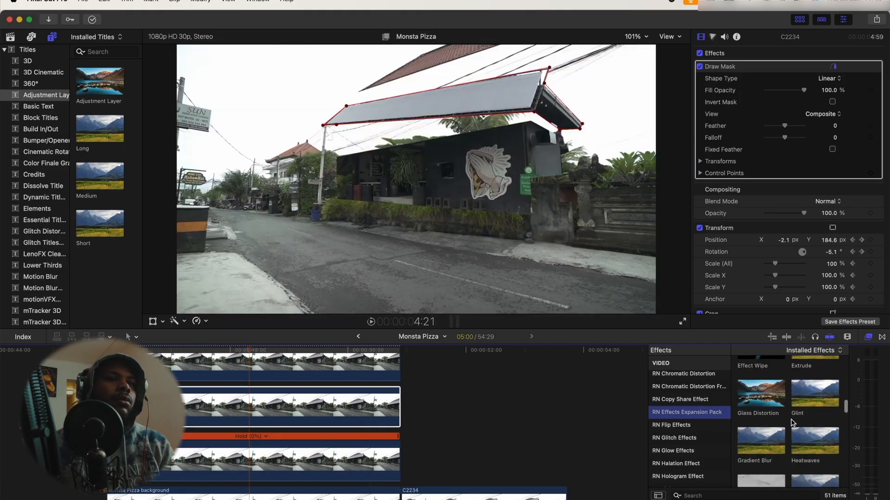
scroll(790, 422, "up", 3)
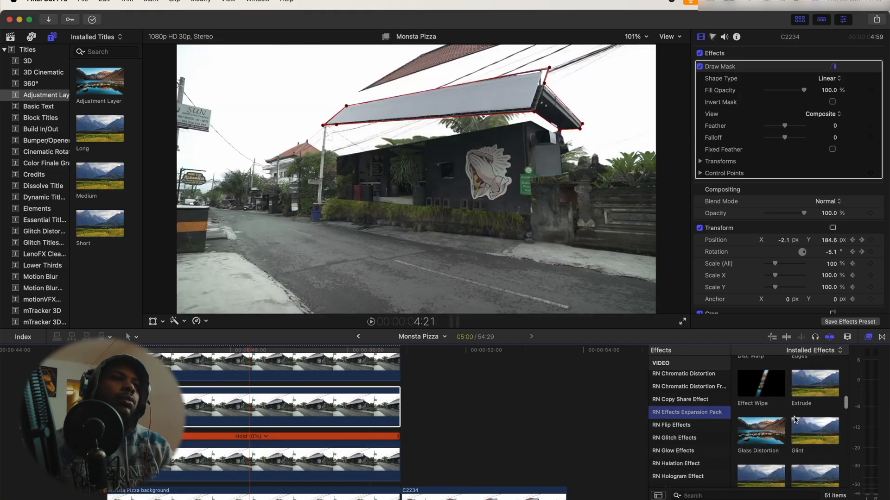
left_click(804, 384)
left_click_drag(804, 384, 253, 407)
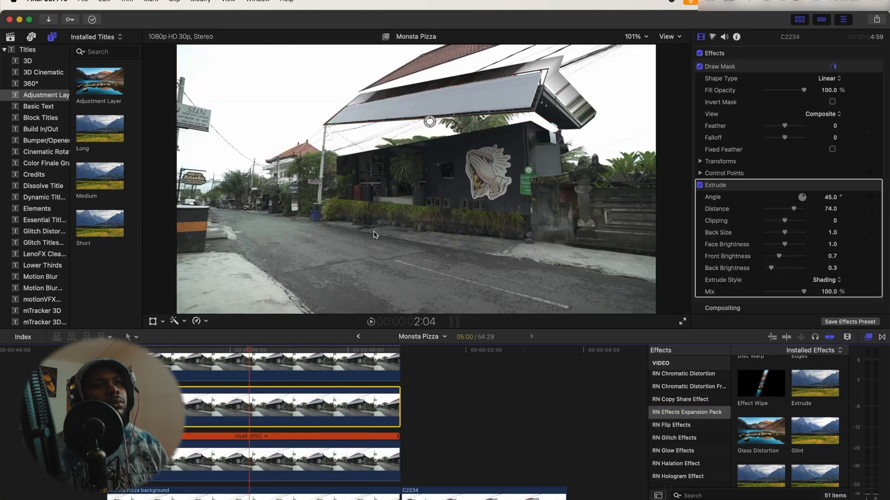
- Aim the awning's extrusion down toward the walls at an angle of 194.5° and distance of 167.3, with back size 0
left_click_drag(430, 122, 451, 143)
left_click_drag(785, 233, 765, 233)
left_click_drag(450, 144, 412, 138)
left_click_drag(413, 139, 374, 140)
- Change the extrude style to Gradient and lower the front and back brightness to make the extrusion nearly black
scroll(827, 263, "down", 2)
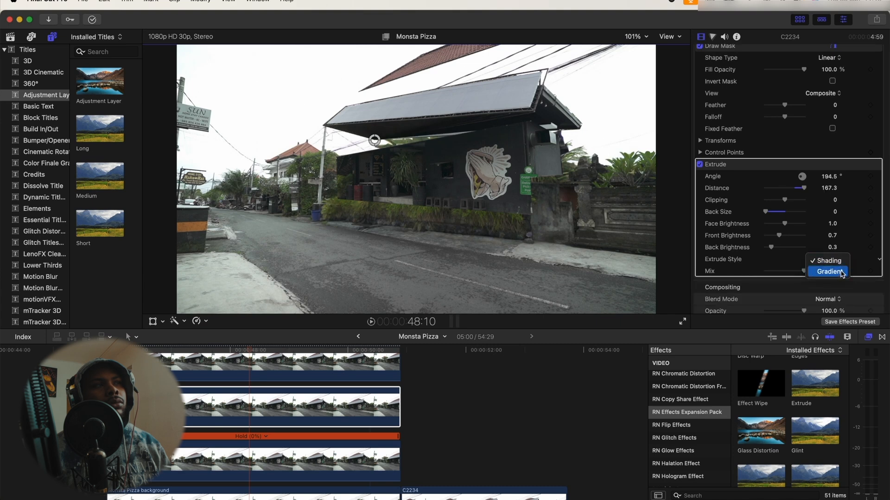
left_click(819, 269)
left_click_drag(771, 247, 762, 248)
left_click_drag(779, 237, 763, 239)
mouse_move(243, 351)
left_mouse_down()
mouse_move(264, 352)
mouse_move(246, 354)
left_mouse_up()
scroll(256, 420, "up", 2)
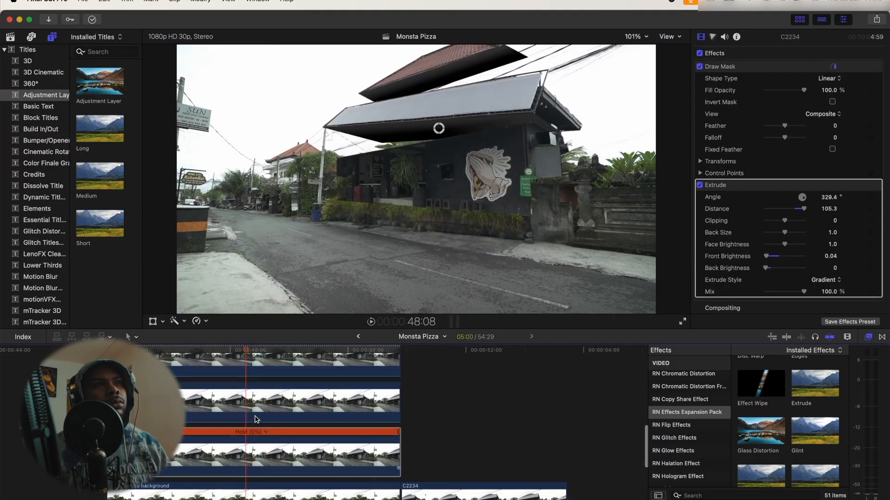
- Duplicate the Monsta Pizza background clip onto the top layer above the building clips
scroll(248, 371, "down", 5)
left_click(138, 450)
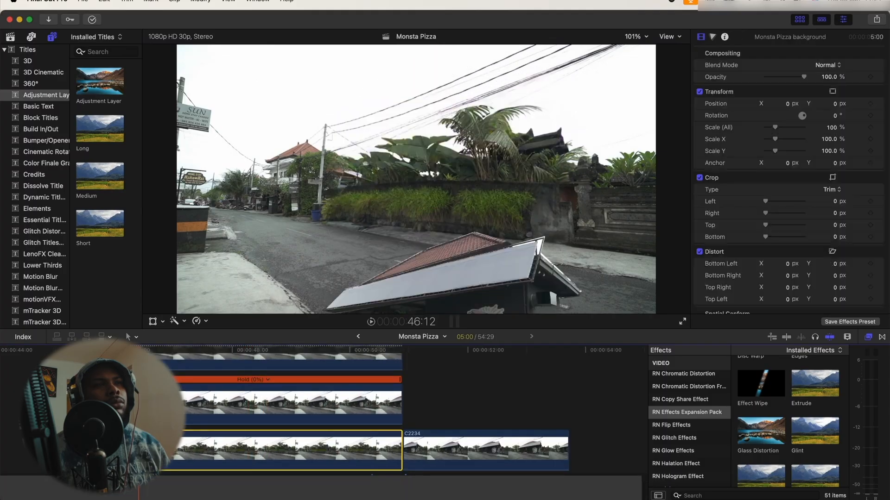
scroll(323, 422, "down", 3)
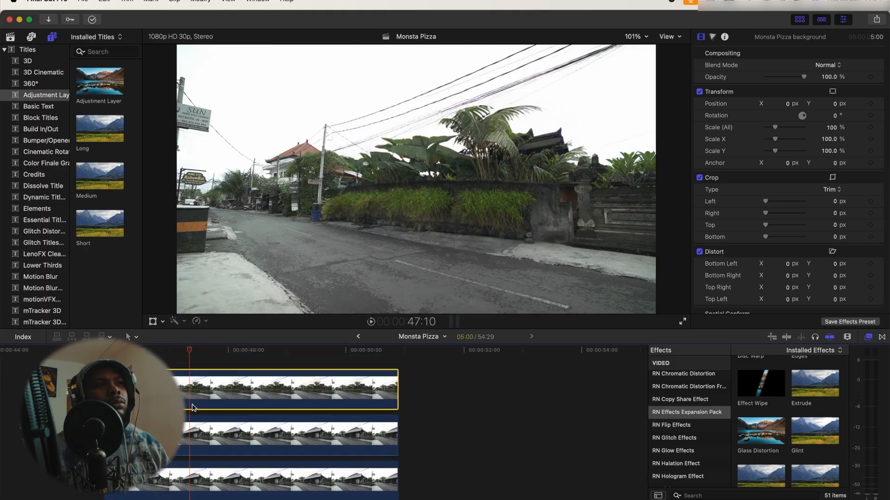
- Apply a Draw Mask to the top background copy, outline the road below the hedge, and set the feather to -26
mouse_move(811, 384)
left_mouse_down()
mouse_move(578, 358)
mouse_move(155, 377)
mouse_move(200, 393)
left_mouse_up()
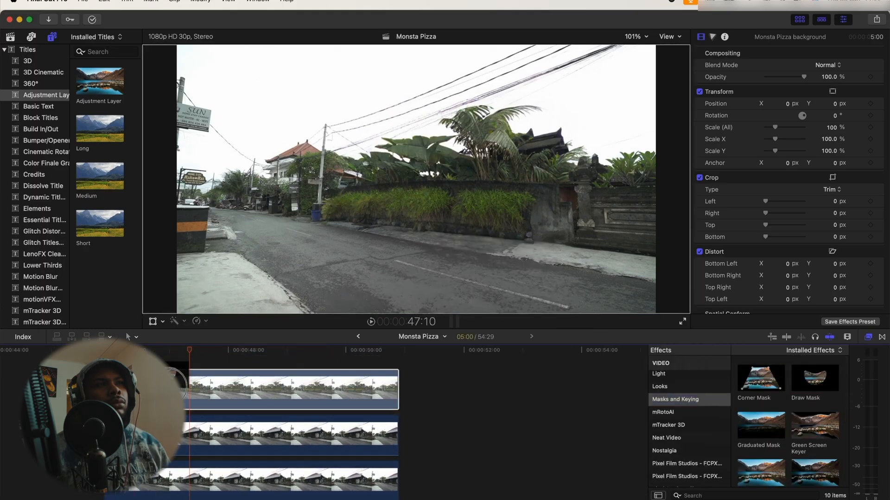
left_click(281, 221)
left_click(333, 222)
left_click(359, 223)
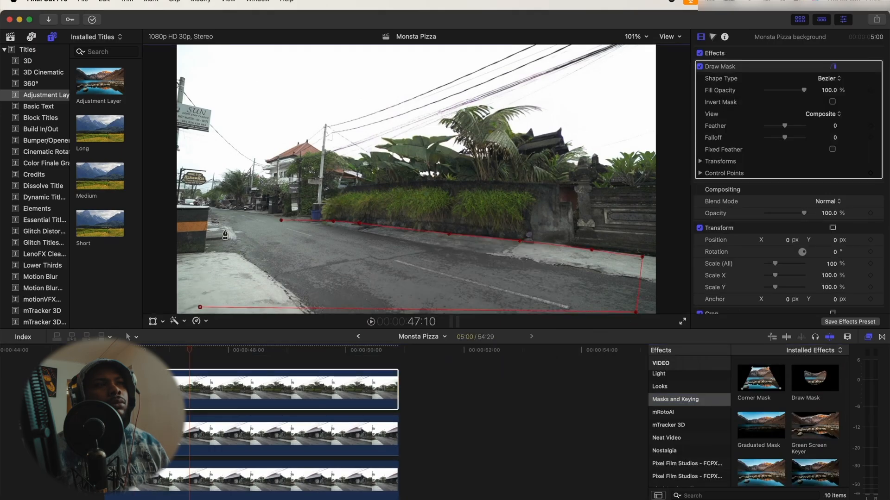
left_click(281, 220)
left_click_drag(785, 126, 780, 126)
mouse_move(158, 351)
left_mouse_down()
mouse_move(139, 351)
mouse_move(288, 351)
mouse_move(161, 355)
left_mouse_up()
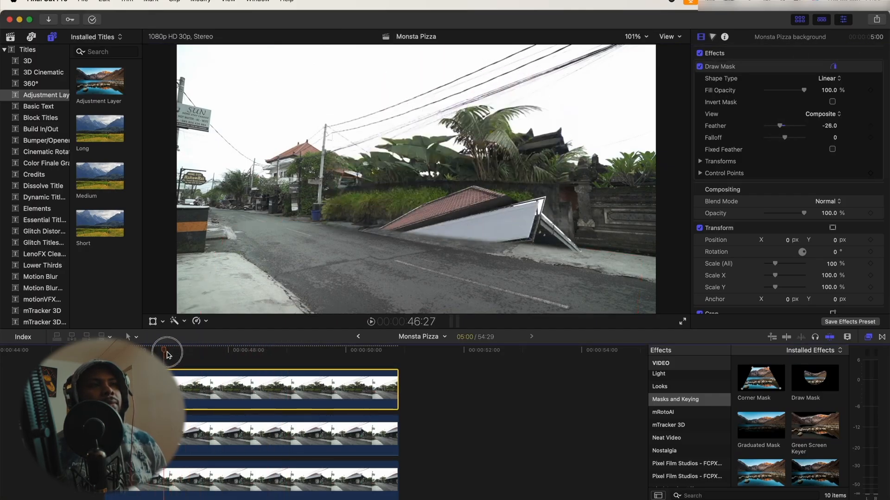
- Select the wall, awning and roof clips and combine them into one compound clip
left_click(153, 459)
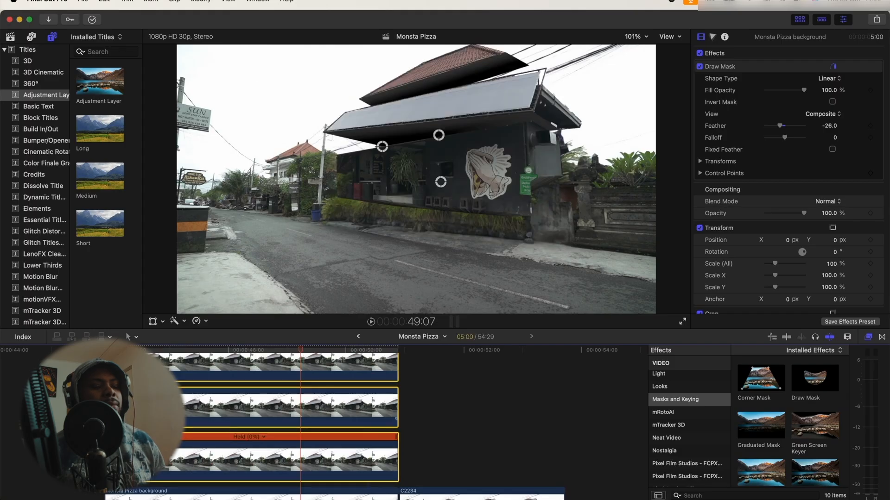
scroll(272, 380, "up", 1)
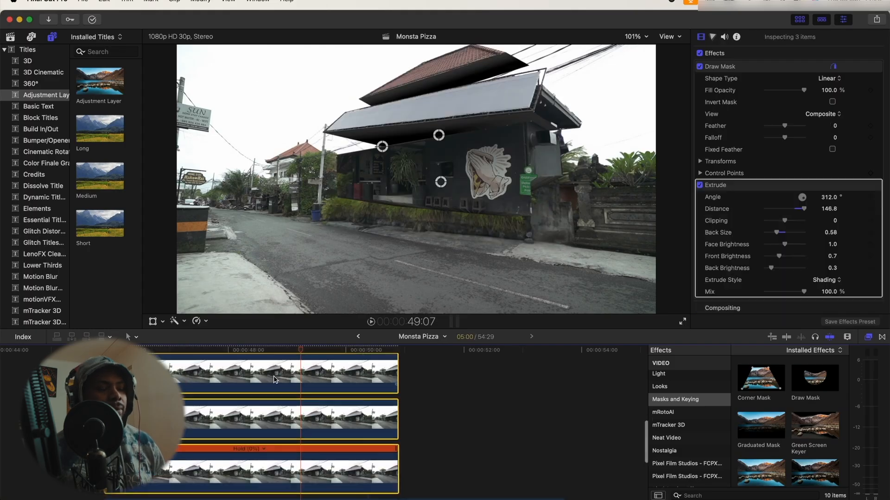
right_click(292, 378)
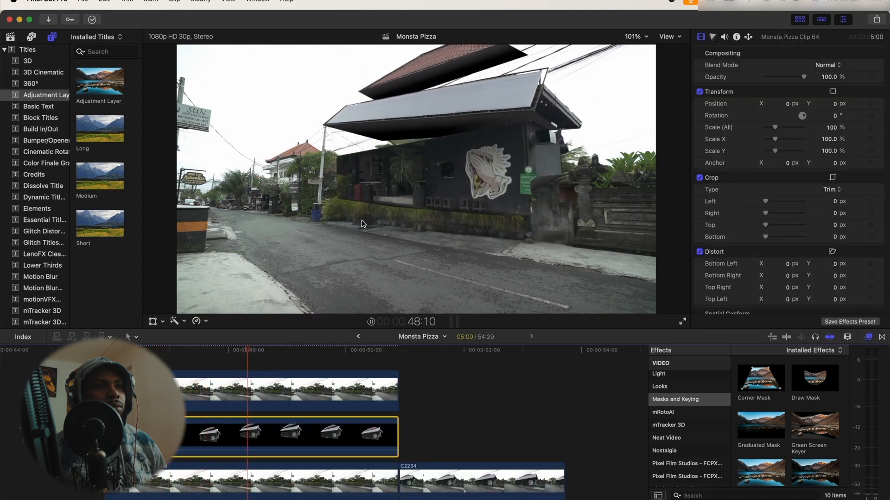
- Split the compound clip's speed around the peak of the rise and retime the segments into a fast and slow ramp
mouse_move(243, 353)
left_mouse_down()
mouse_move(224, 353)
mouse_move(247, 356)
left_mouse_up()
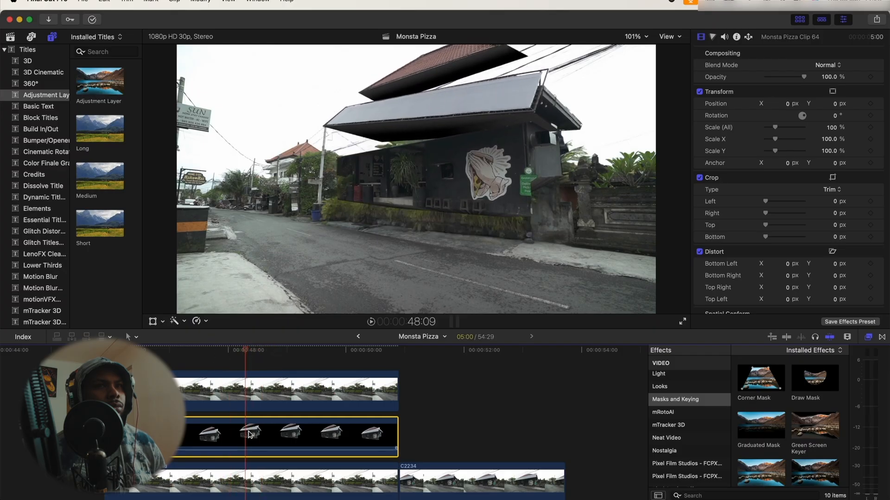
key("ctrl+v")
left_click_drag(245, 353, 271, 364)
scroll(265, 377, "down", 1)
left_click_drag(246, 400, 143, 402)
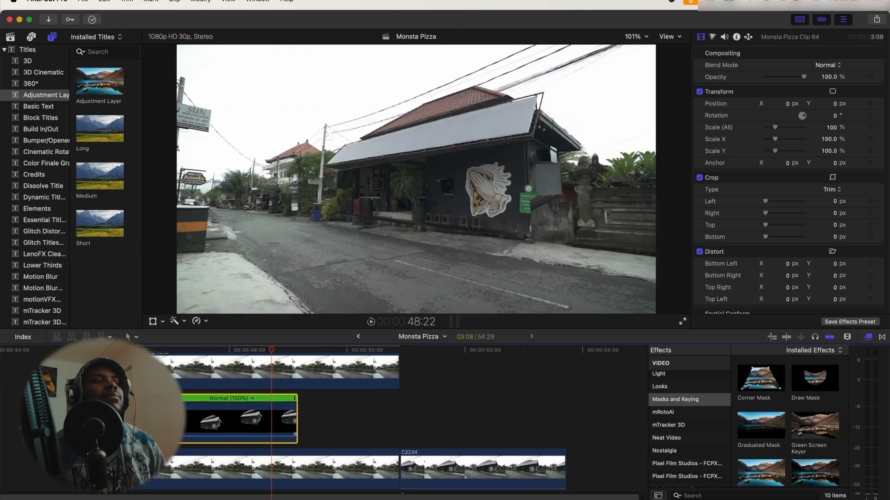
left_click_drag(293, 402, 211, 401)
mouse_move(445, 402)
left_mouse_down()
mouse_move(475, 402)
mouse_move(421, 413)
mouse_move(434, 413)
left_mouse_up()
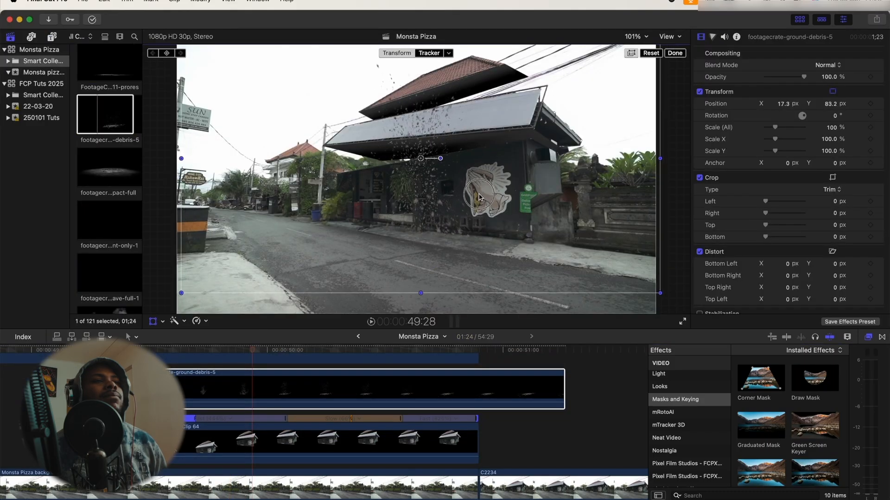
- Position the ground-debris overlay over the building, add the Ground_Dirty_Dust_Explosion_11 clip, and scrub through the animation
left_click_drag(478, 197, 482, 199)
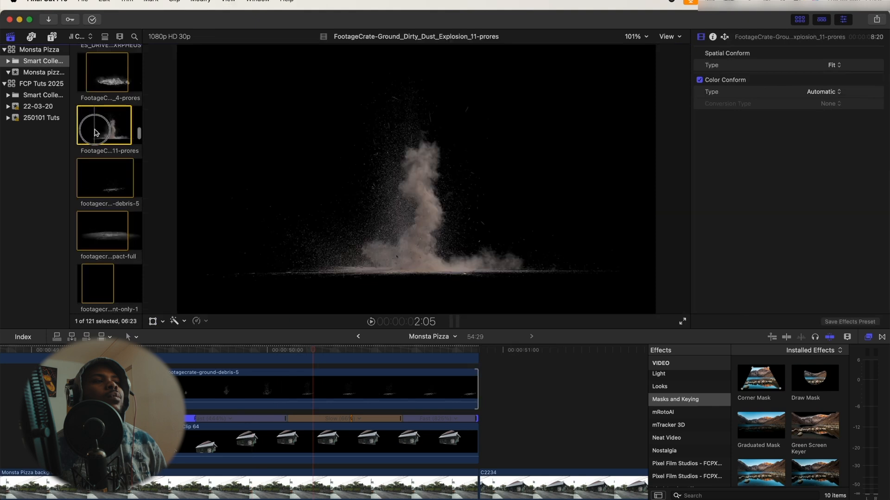
key("q")
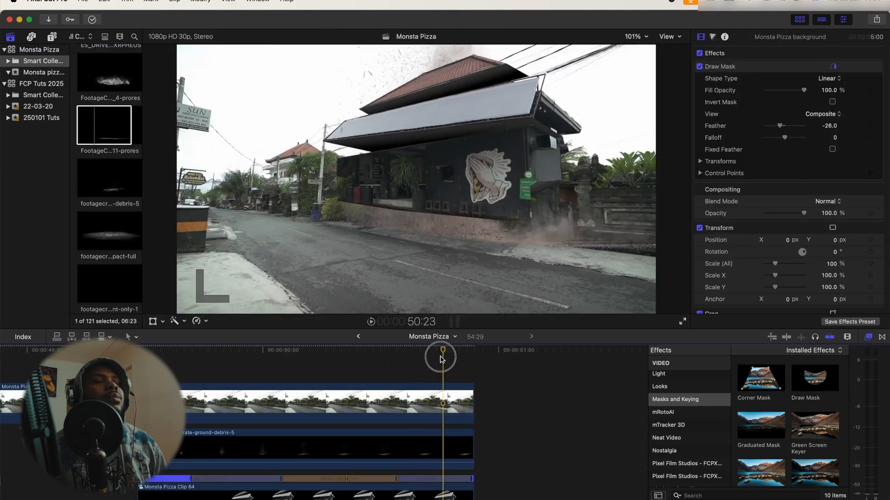
left_click(256, 359)
left_click_drag(255, 358, 416, 369)
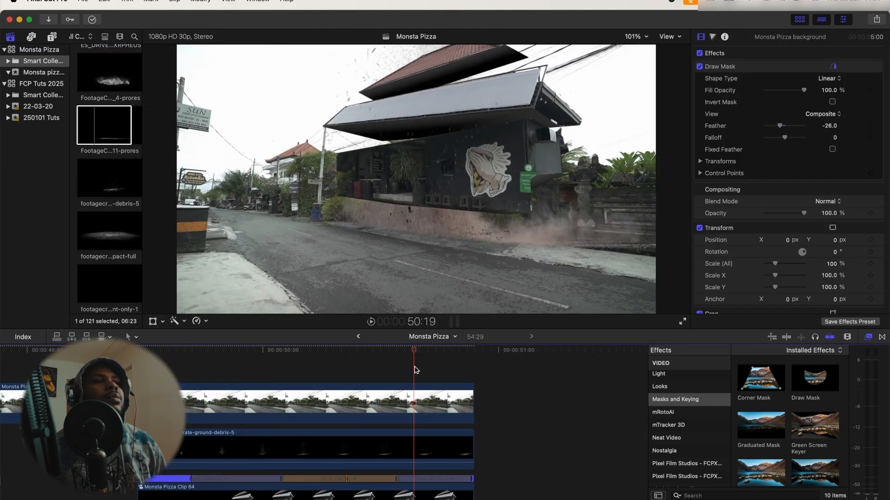
- Add a Short adjustment layer above the start of the C2234 clip, right where the building finishes rising
key("l")
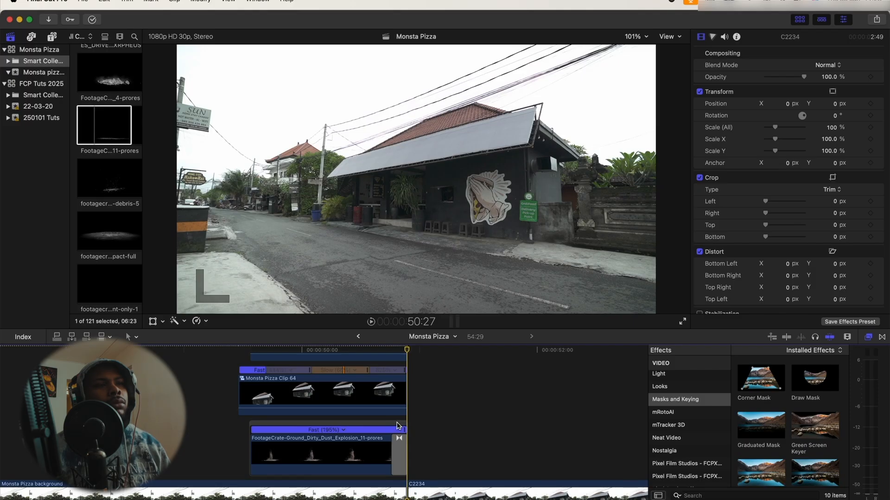
left_click(53, 38)
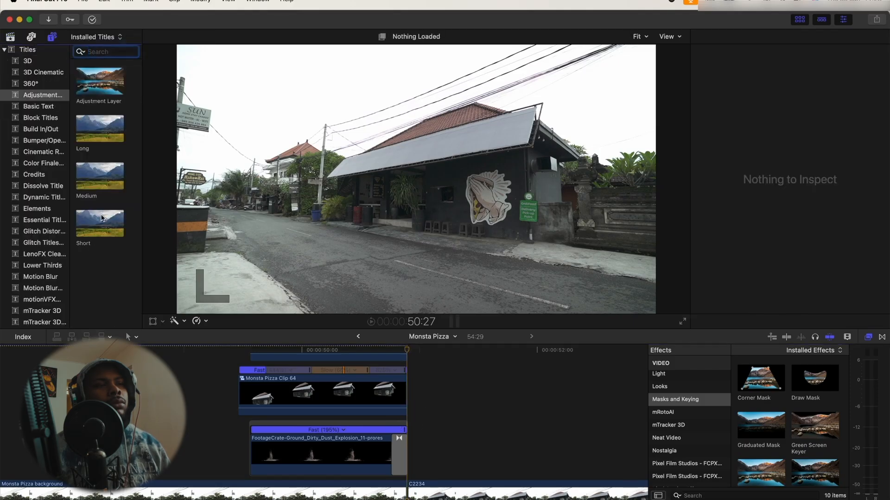
left_click_drag(85, 234, 319, 284)
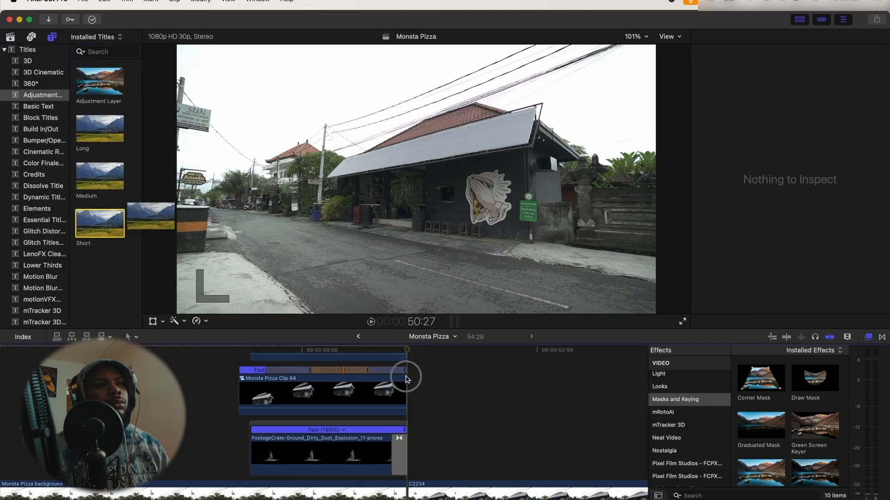
left_click_drag(406, 377, 407, 379)
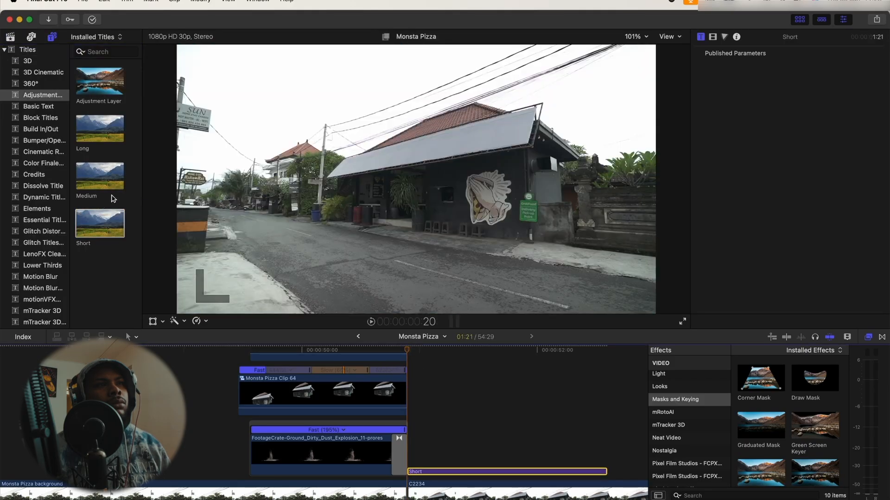
- Apply the Bounce effect from RN Shake to the Short adjustment layer above the C2234 clip
scroll(400, 378, "down", 3)
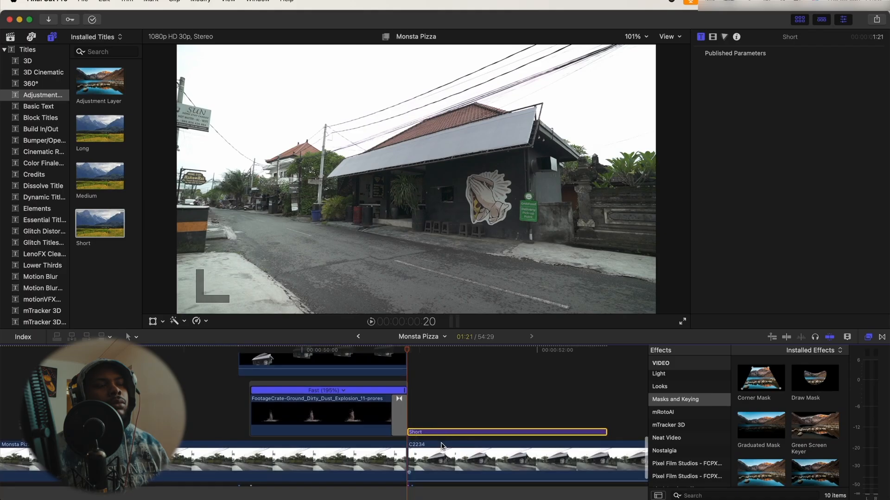
scroll(441, 446, "down", 3)
scroll(707, 390, "down", 5)
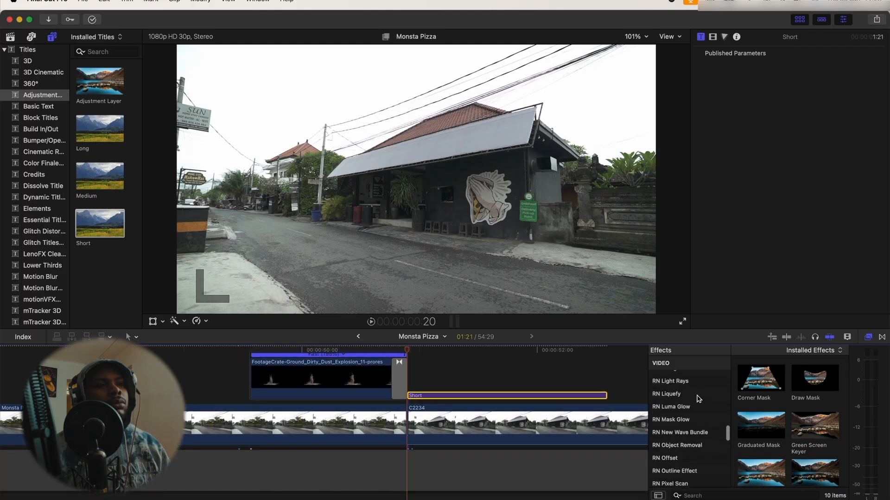
left_click(686, 414)
left_click_drag(740, 411, 462, 402)
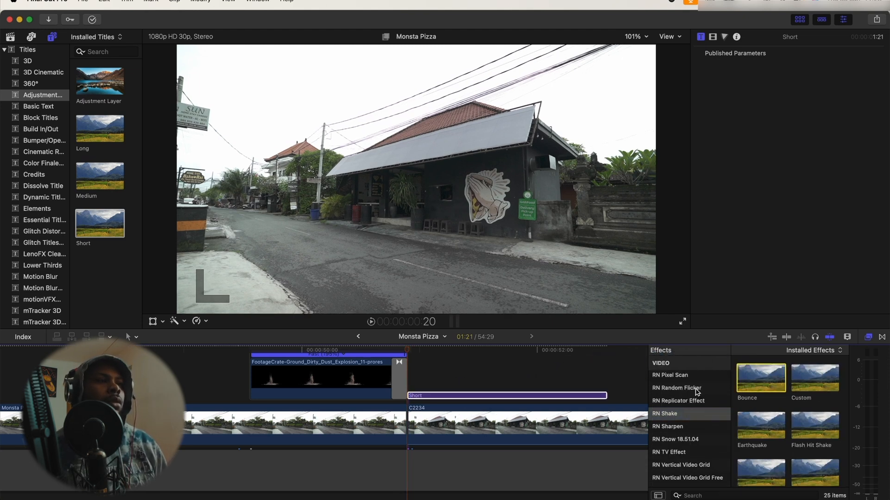
left_click(753, 373)
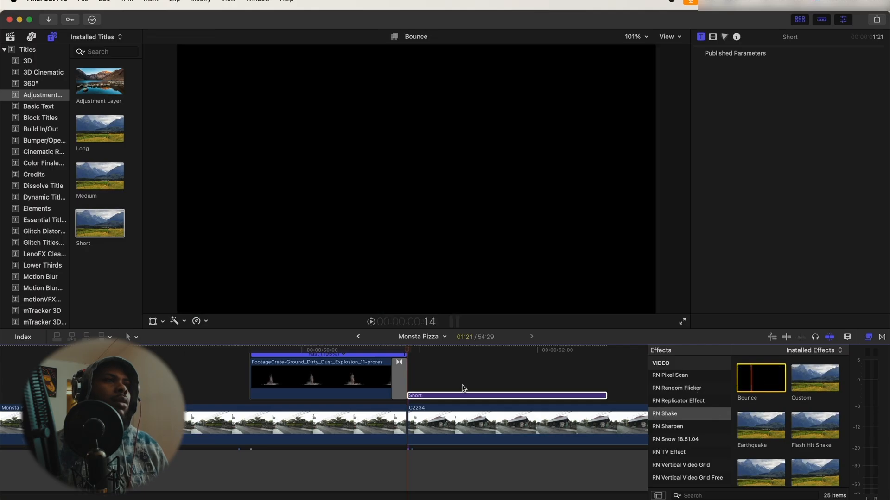
- Scrub over the landing and slightly reduce the Bounce effect's Vertical Bounce Length
left_click(422, 354)
left_click_drag(420, 355, 412, 355)
left_click(713, 39)
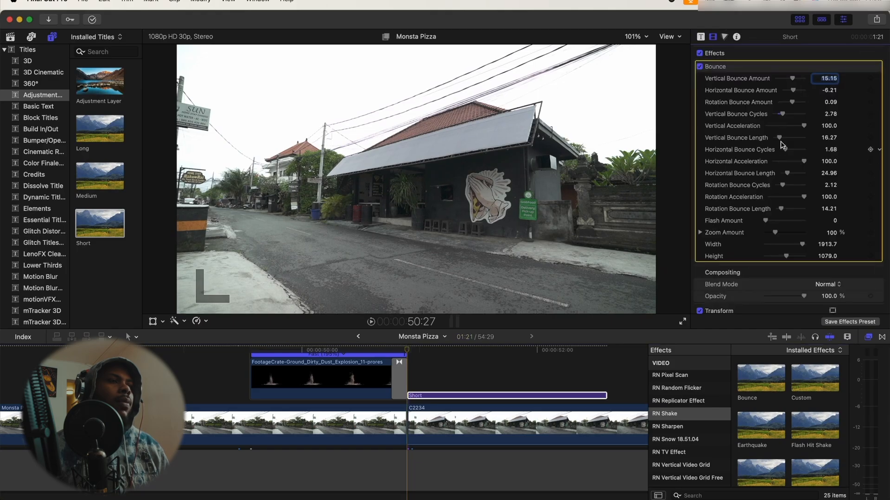
left_click_drag(779, 139, 777, 139)
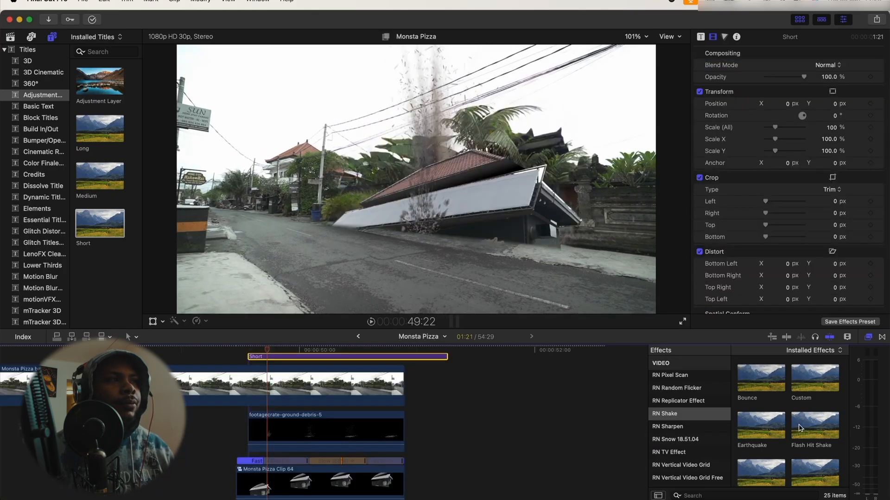
- Apply the RN Shake Rumble effect to the Short adjustment layer above the rising building
scroll(799, 427, "down", 3)
scroll(799, 427, "down", 3)
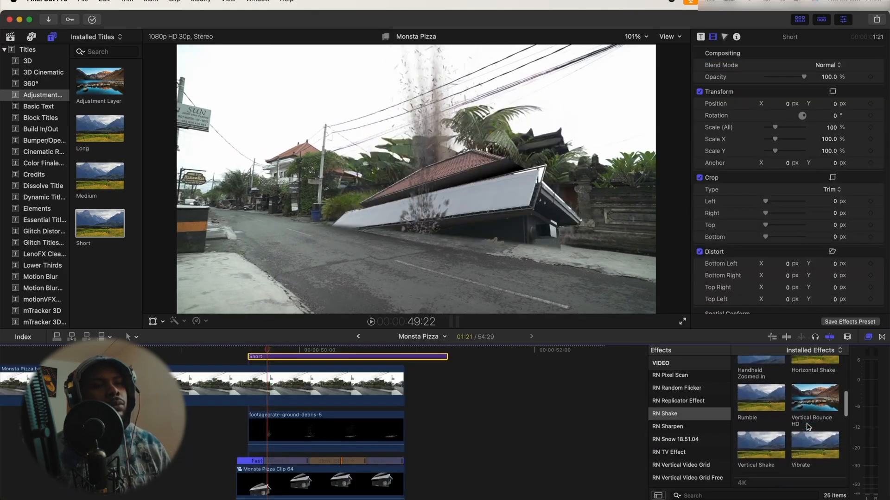
left_click_drag(760, 404, 262, 358)
scroll(252, 401, "down", 1)
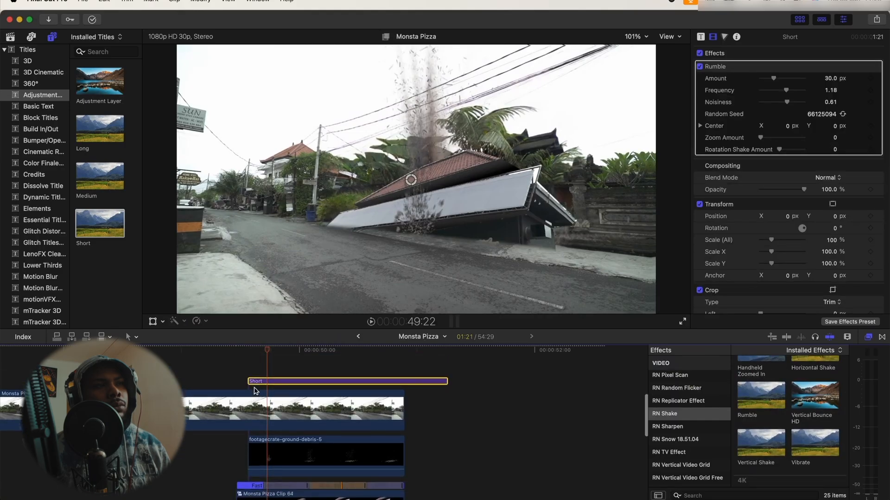
- Raise the Rumble amount to about 57 px at the start of its layer and lower it further along the rise
left_click_drag(773, 79, 788, 81)
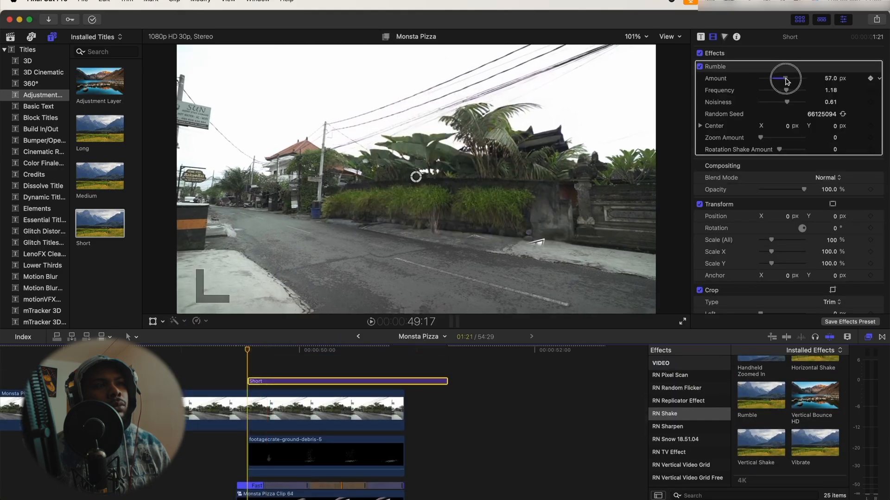
left_click_drag(306, 351, 371, 354)
left_click_drag(787, 79, 759, 79)
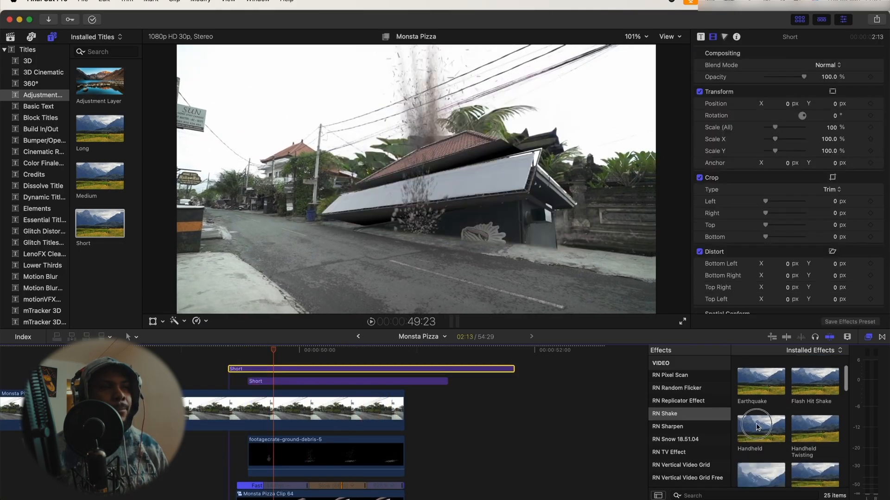
- Apply the Handheld shake to the topmost, longer Short adjustment layer and add a Zoom Out Smooth title above it
left_click_drag(758, 427, 276, 371)
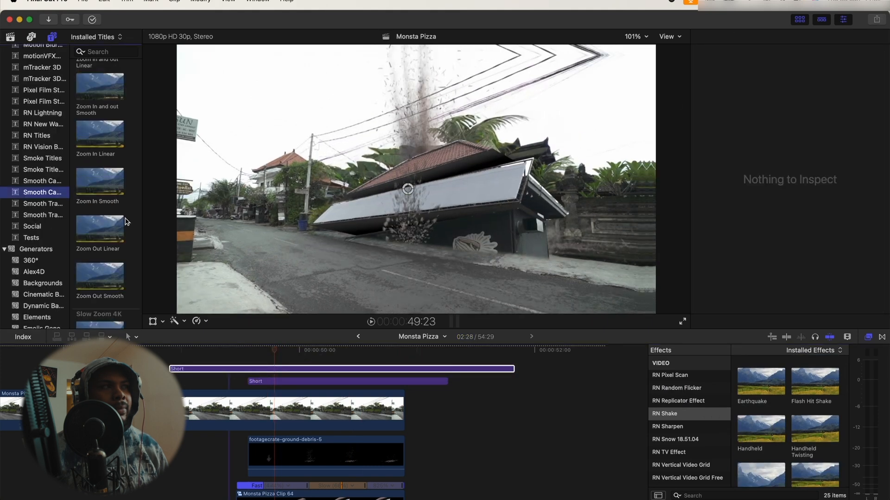
scroll(126, 221, "up", 2)
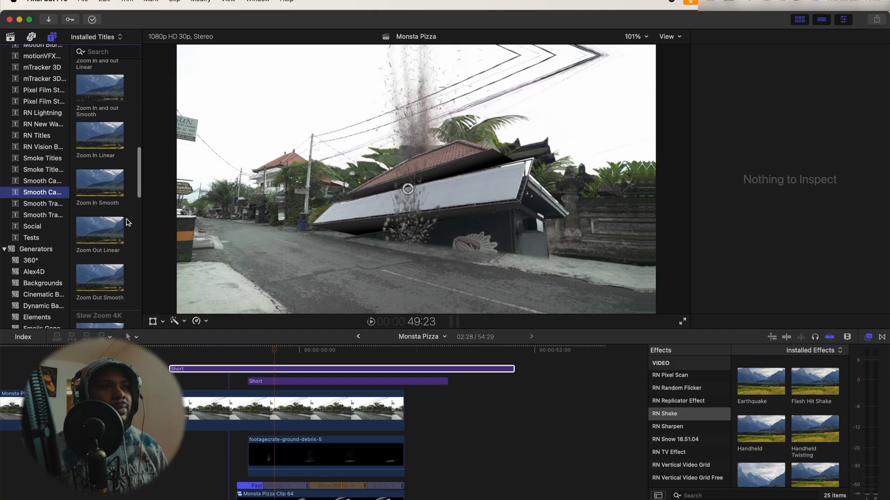
scroll(127, 221, "down", 2)
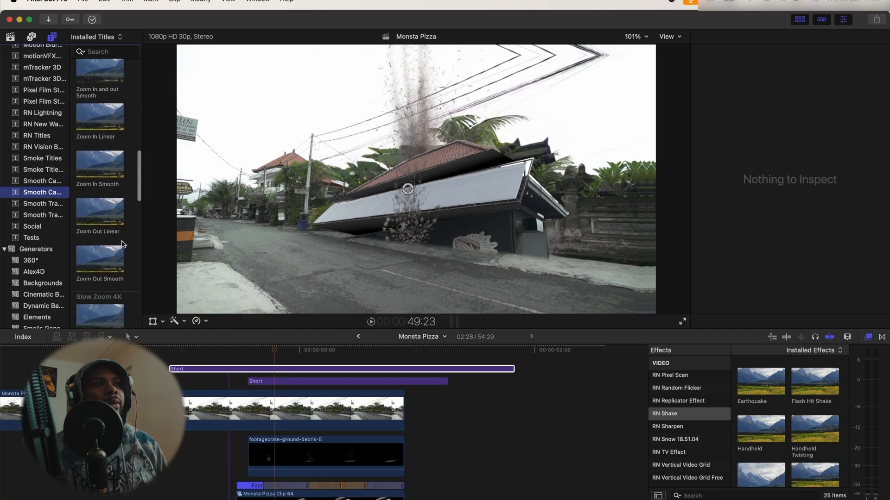
scroll(123, 244, "up", 2)
left_click_drag(100, 279, 204, 357)
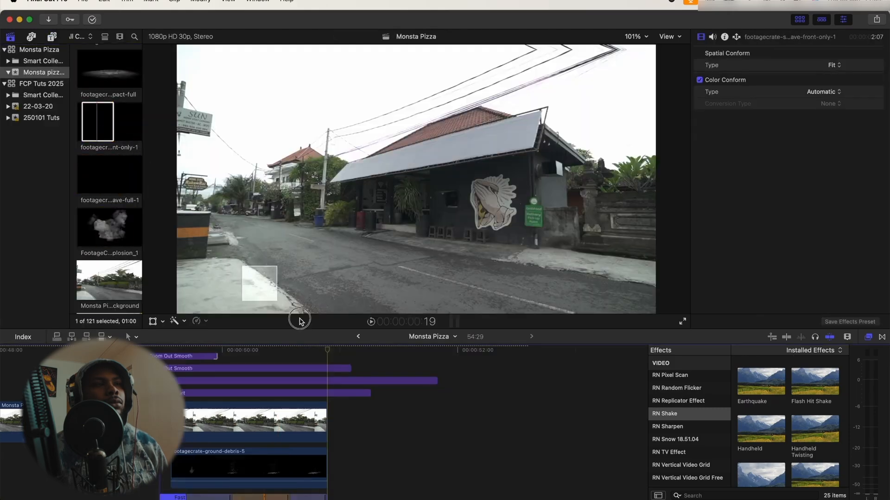
- Add the footagecrate smoke-shockwave-front-only-1 clip at the landing, blend it with Add, and offset and rotate it about -5° to match the building's base
left_click_drag(109, 69, 335, 420)
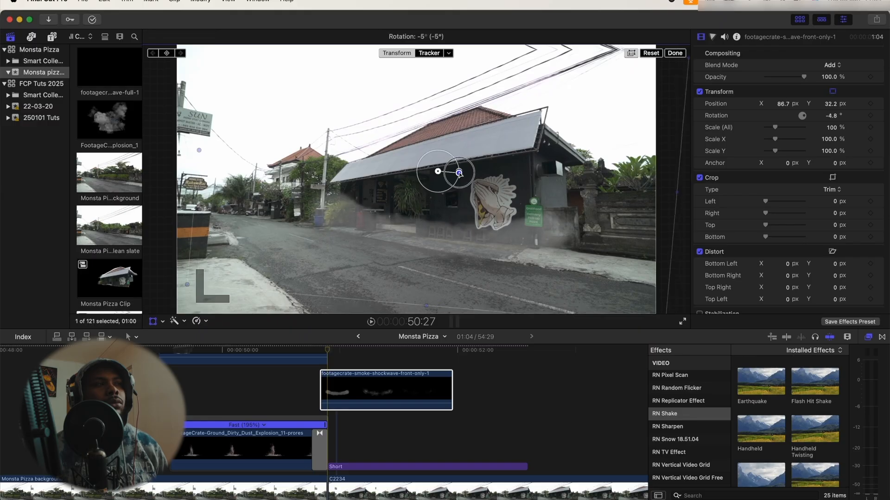